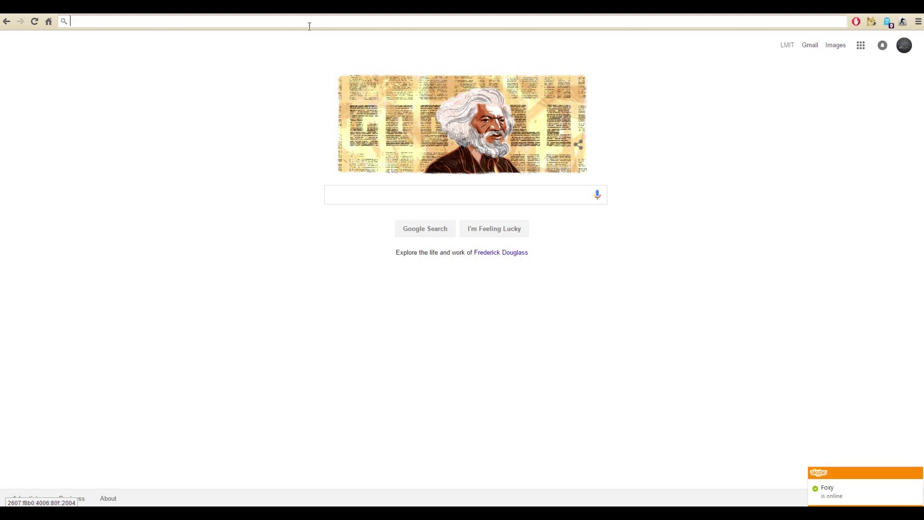
Type 'redacted' into the Chrome address bar on the Google start page
{"action": "type", "text": "redacte"}
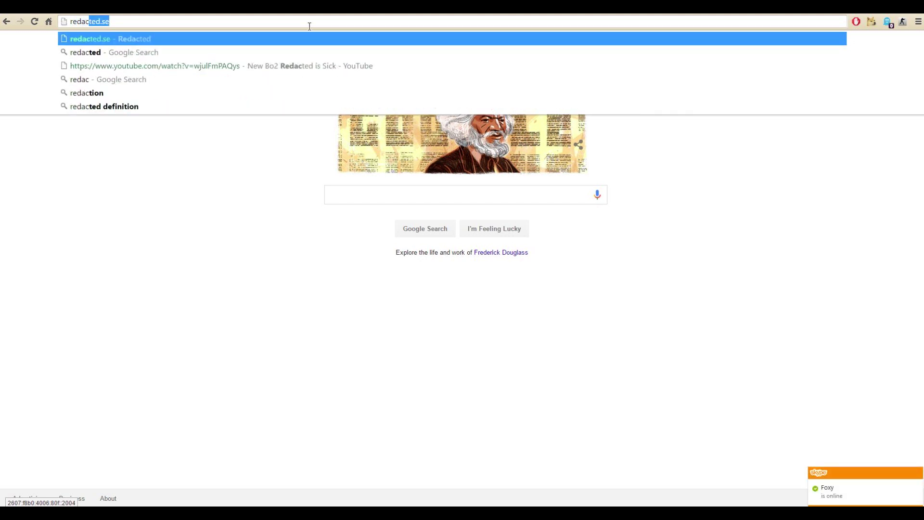
{"action": "type", "text": "d."}
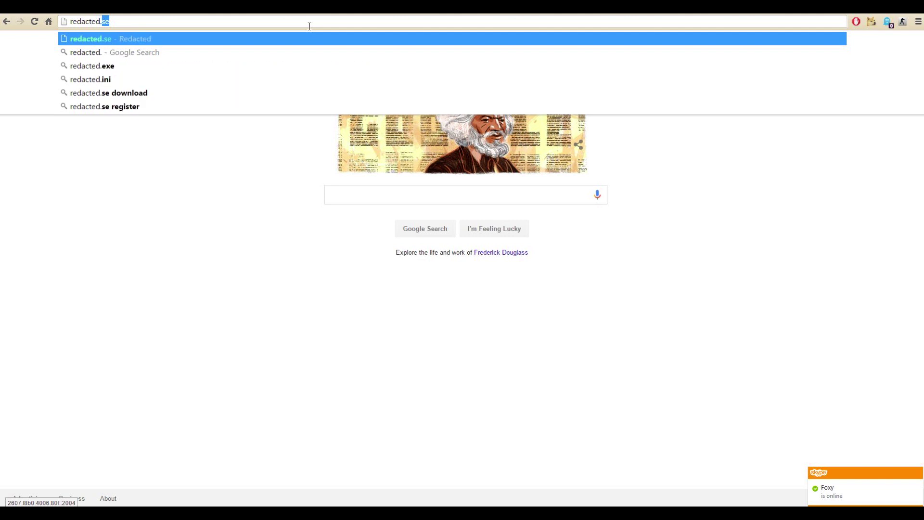
Load redacted.se from the autocomplete and click its Magnet Download Link
{"action": "key", "text": "Return"}
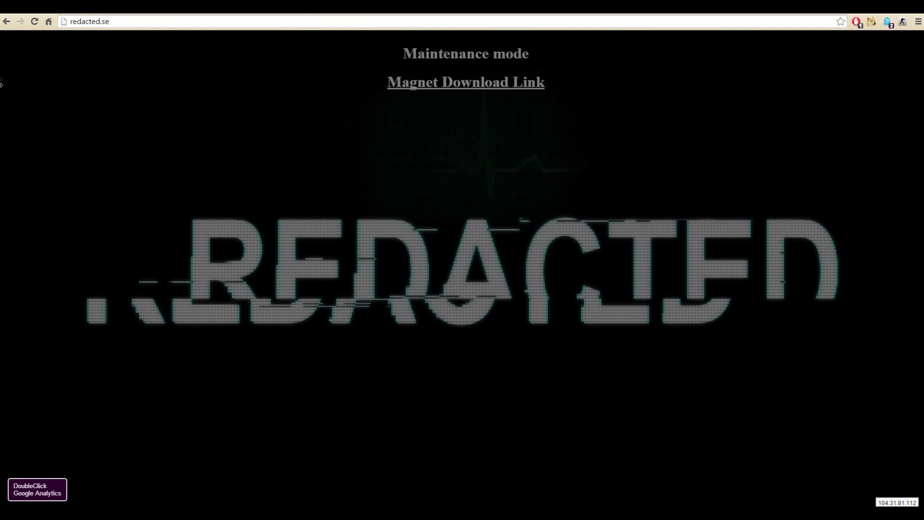
{"action": "left_click", "coordinate": [465, 93]}
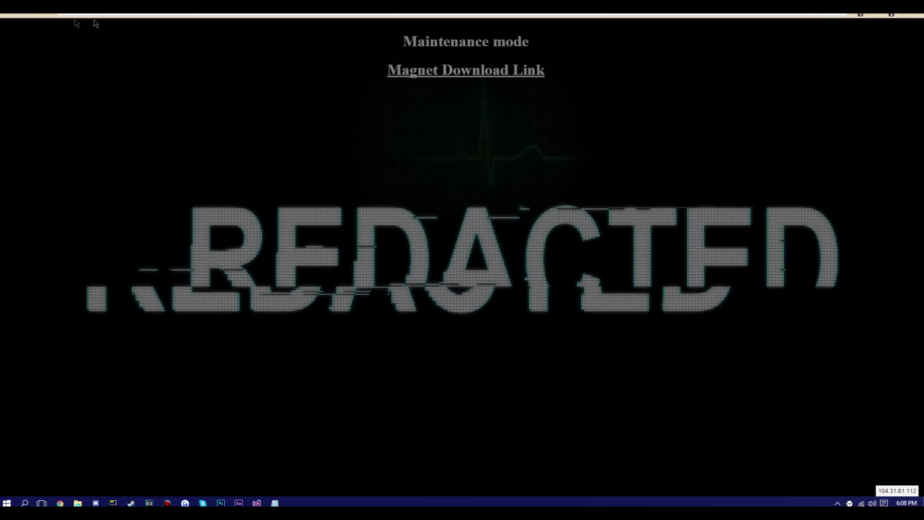
Trigger the magnet link's External Protocol Request to BitTorrent, then dismiss it
{"action": "right_click", "coordinate": [59, 8]}
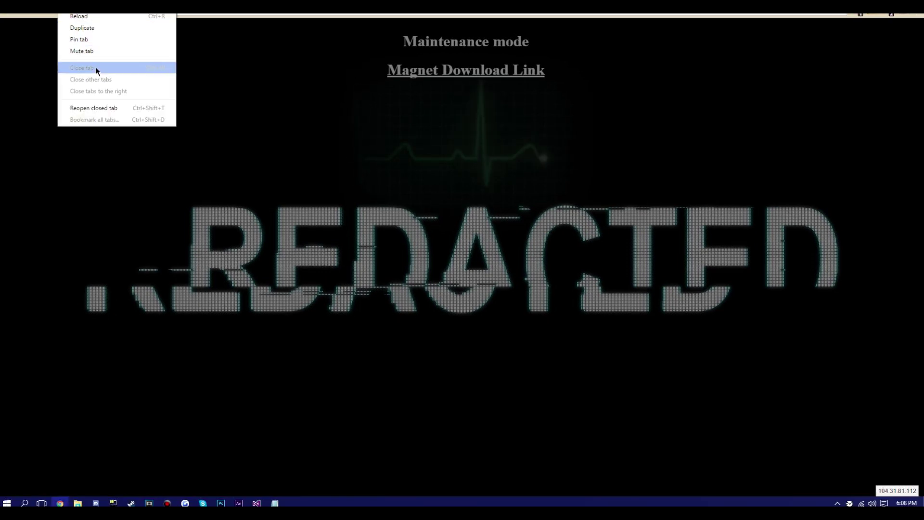
{"action": "left_click", "coordinate": [89, 50]}
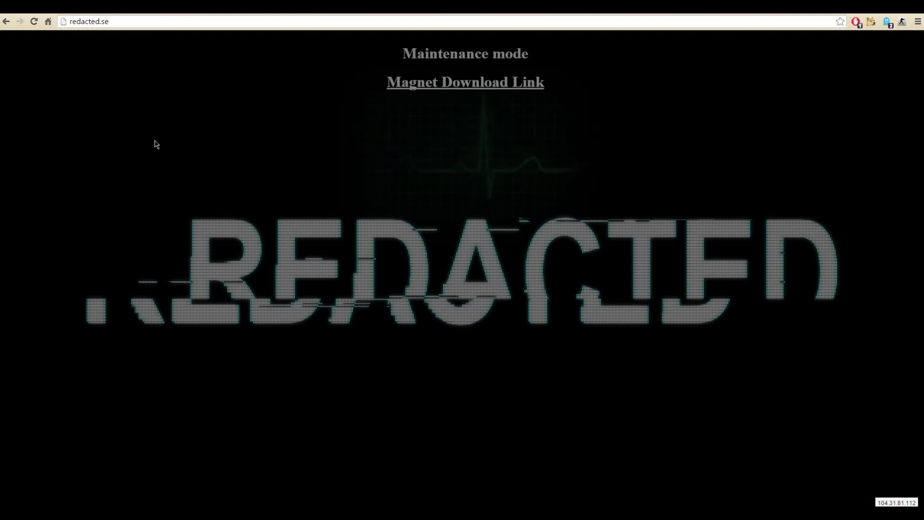
{"action": "left_click", "coordinate": [464, 89]}
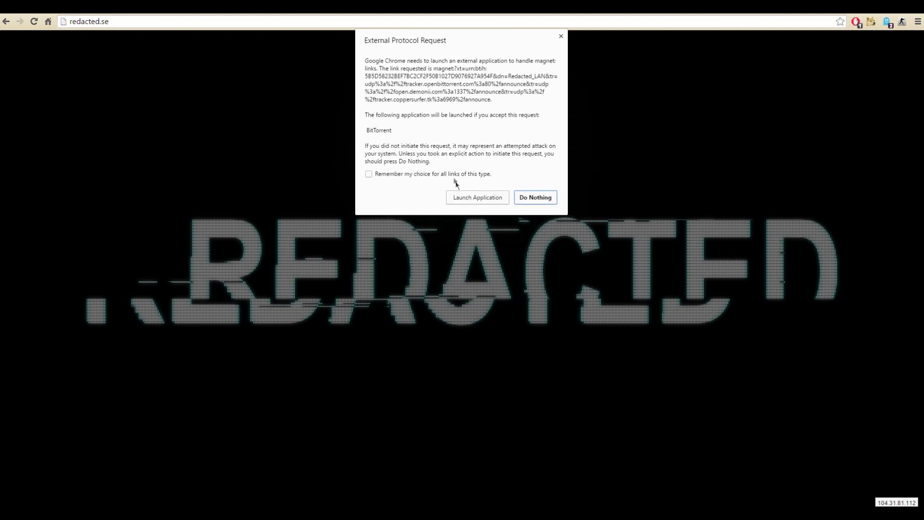
{"action": "left_click", "coordinate": [562, 38]}
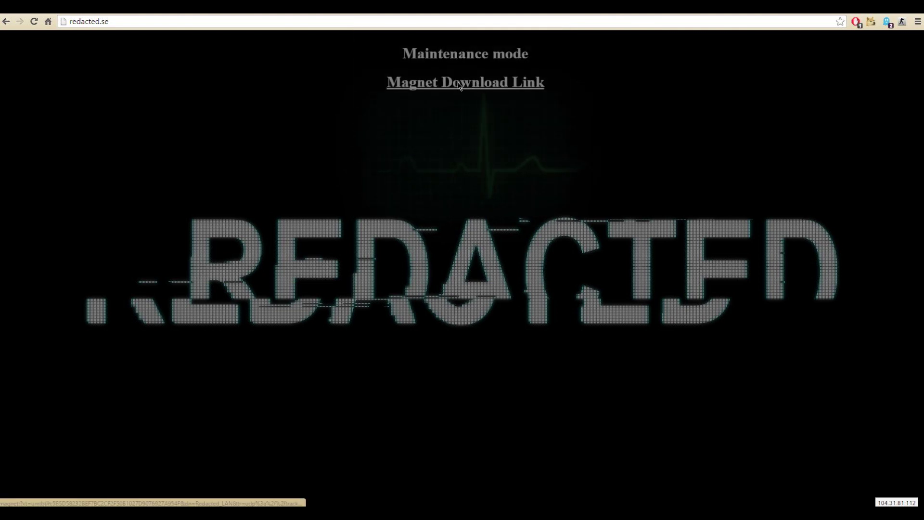
Hand the magnet to BitTorrent, decline the trackers, and remove the errored Redacted_LAN torrent
{"action": "left_click", "coordinate": [458, 86]}
{"action": "left_click", "coordinate": [481, 199]}
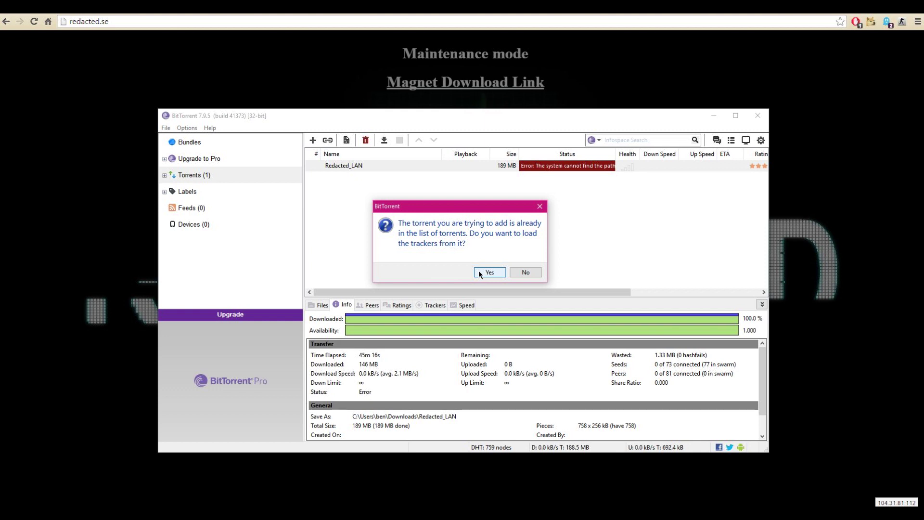
{"action": "left_click", "coordinate": [518, 273]}
{"action": "right_click", "coordinate": [437, 166]}
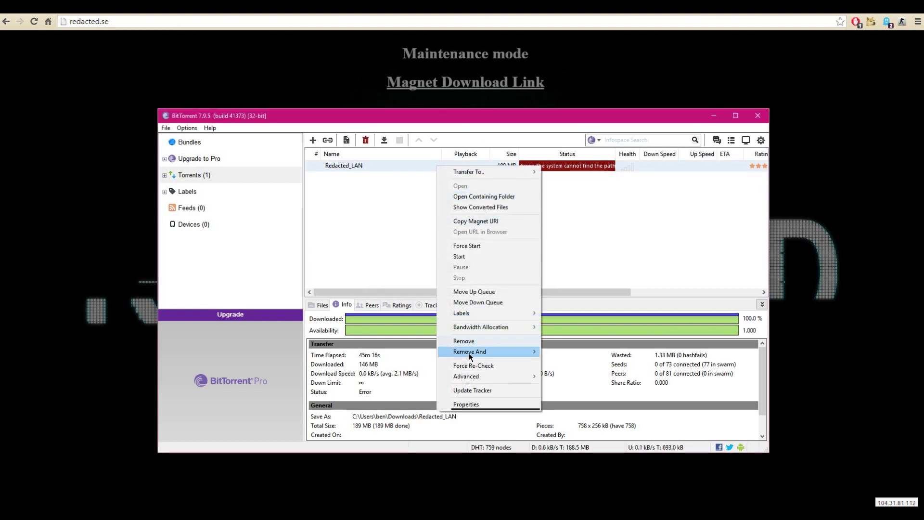
{"action": "left_click", "coordinate": [472, 340]}
{"action": "left_click", "coordinate": [522, 331]}
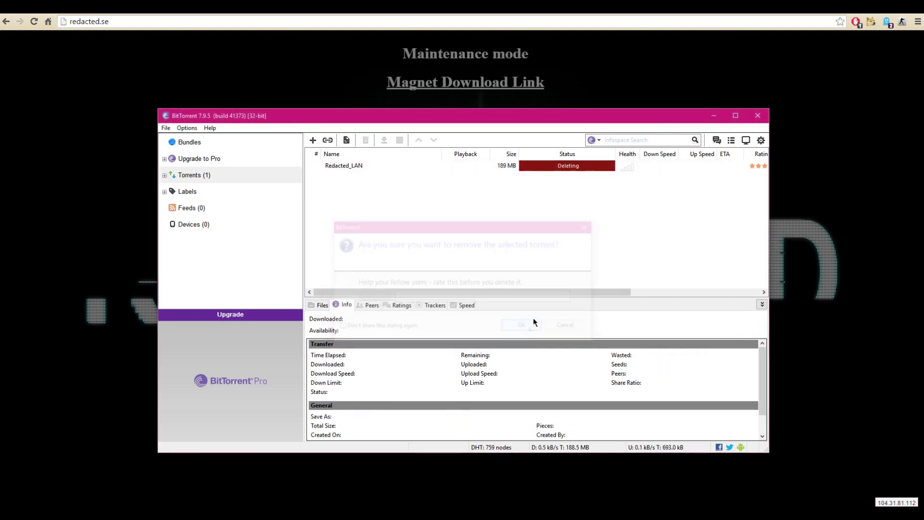
Re-send the Redacted magnet link from Chrome to BitTorrent
{"action": "left_click", "coordinate": [757, 115]}
{"action": "left_click", "coordinate": [501, 92]}
{"action": "left_click", "coordinate": [496, 197]}
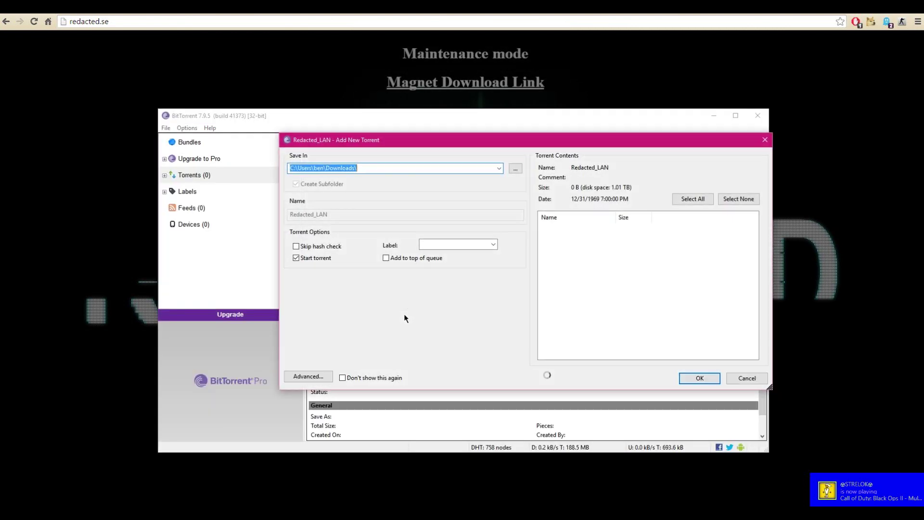
Confirm Add New Torrent so Redacted_LAN downloads to Downloads, and shift BitTorrent right
{"action": "left_click", "coordinate": [700, 379]}
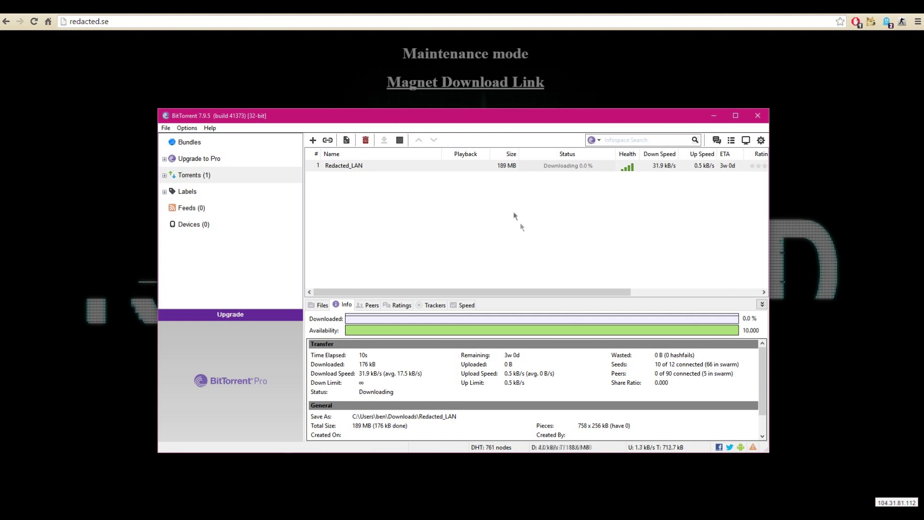
{"action": "left_click", "coordinate": [166, 129]}
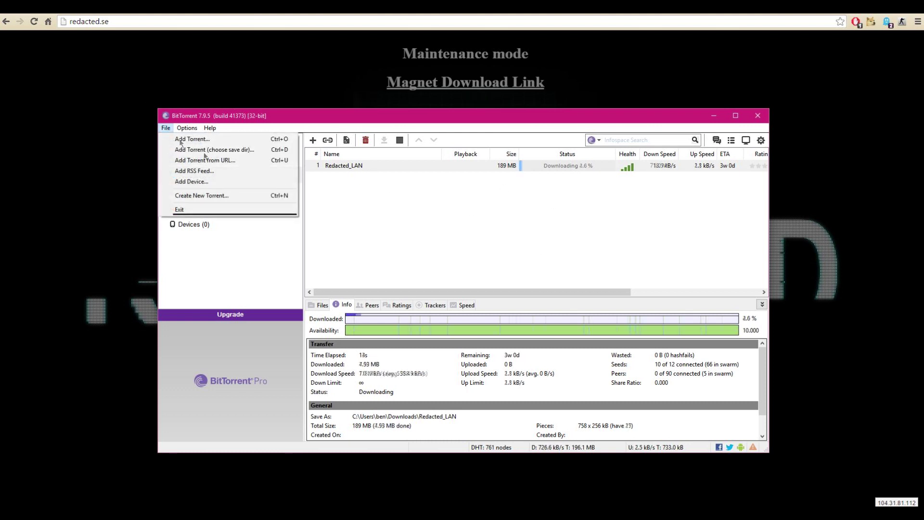
{"action": "left_click", "coordinate": [250, 166]}
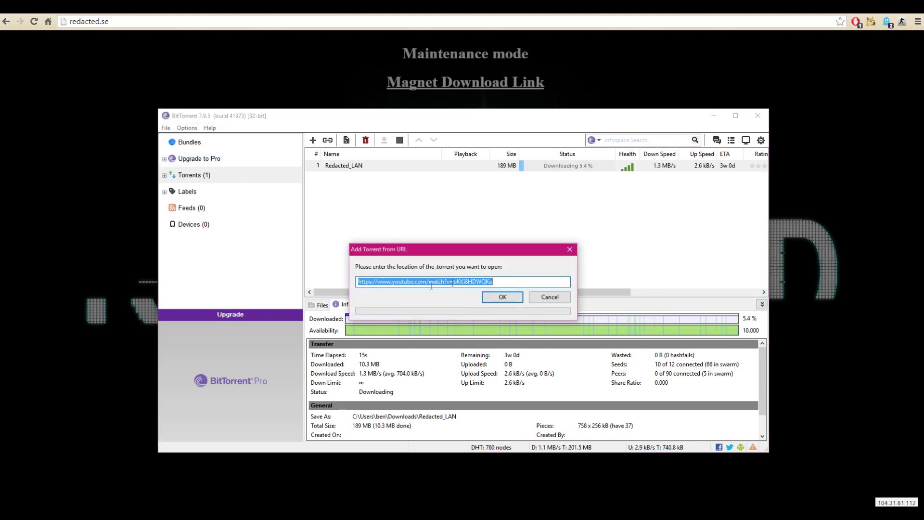
{"action": "left_click", "coordinate": [539, 297]}
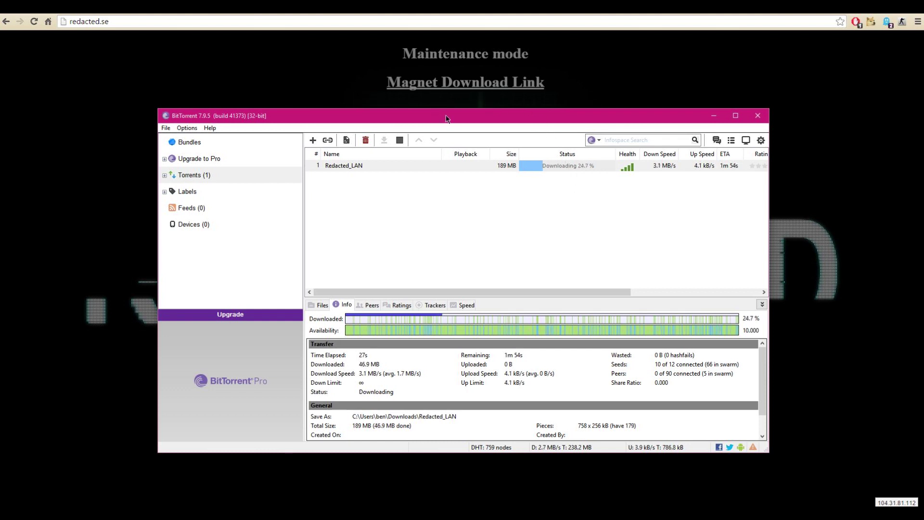
{"action": "left_click_drag", "start_coordinate": [452, 119], "coordinate": [469, 120]}
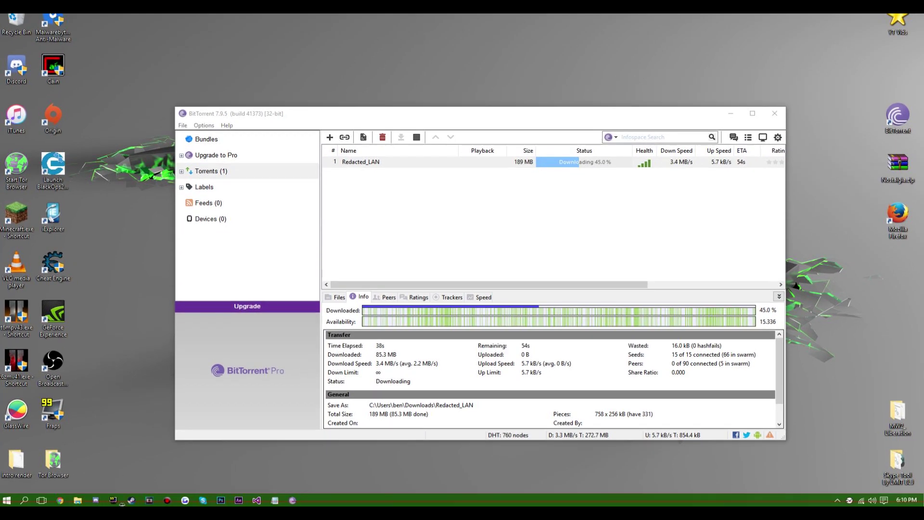
Open Downloads in File Explorer plus a second Explorer window at This PC
{"action": "left_click", "coordinate": [78, 500]}
{"action": "double_click", "coordinate": [481, 262]}
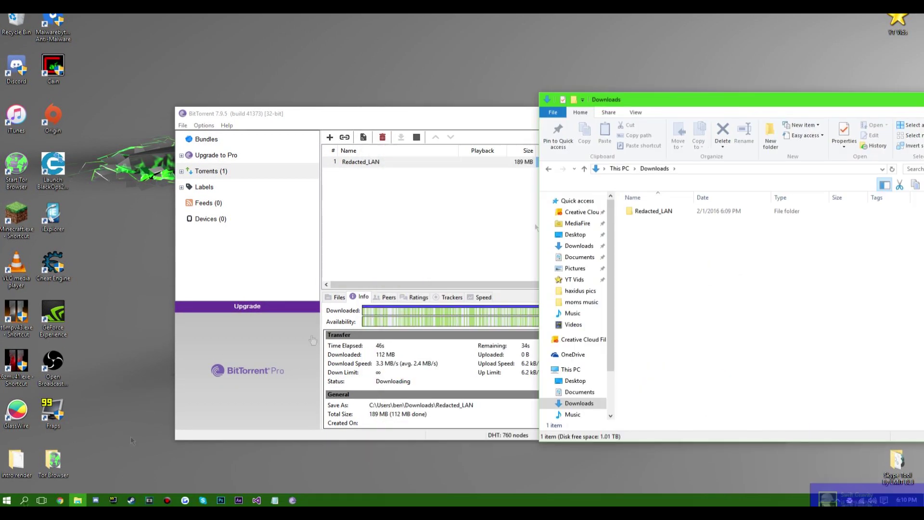
{"action": "right_click", "coordinate": [78, 500]}
{"action": "left_click", "coordinate": [44, 291]}
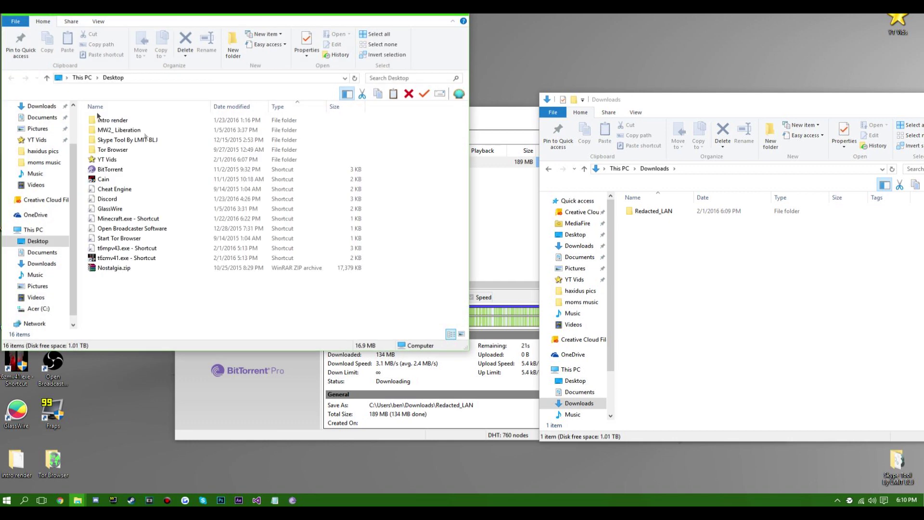
{"action": "left_click", "coordinate": [58, 231]}
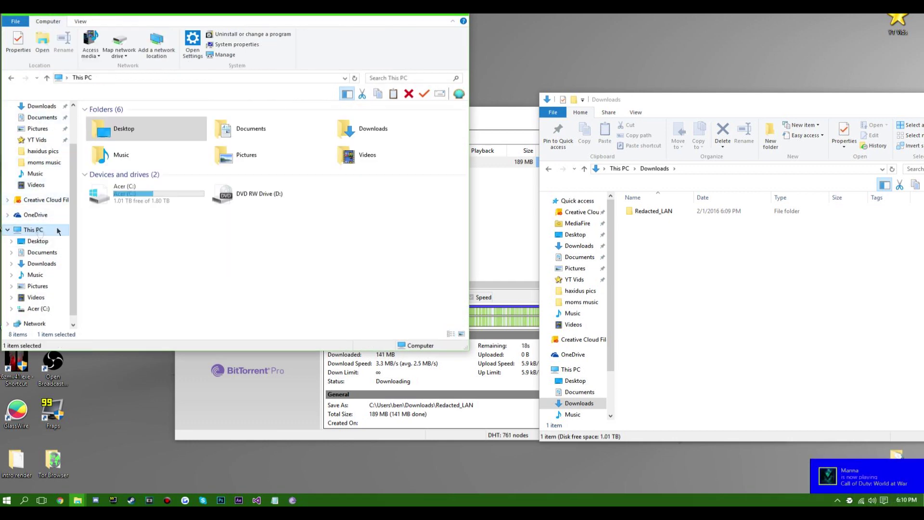
Browse to C:\Program Files (x86)\Steam\steamapps\common\Call of Duty Black Ops II
{"action": "double_click", "coordinate": [140, 194]}
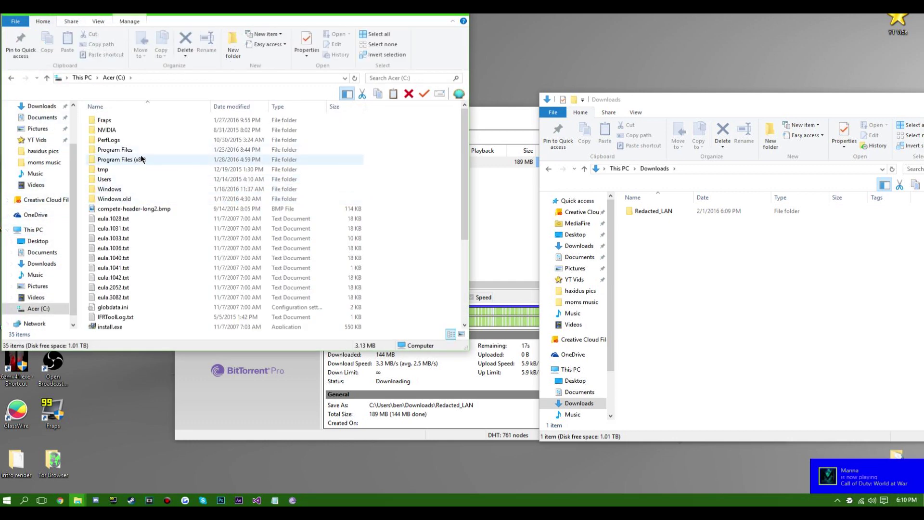
{"action": "double_click", "coordinate": [142, 159]}
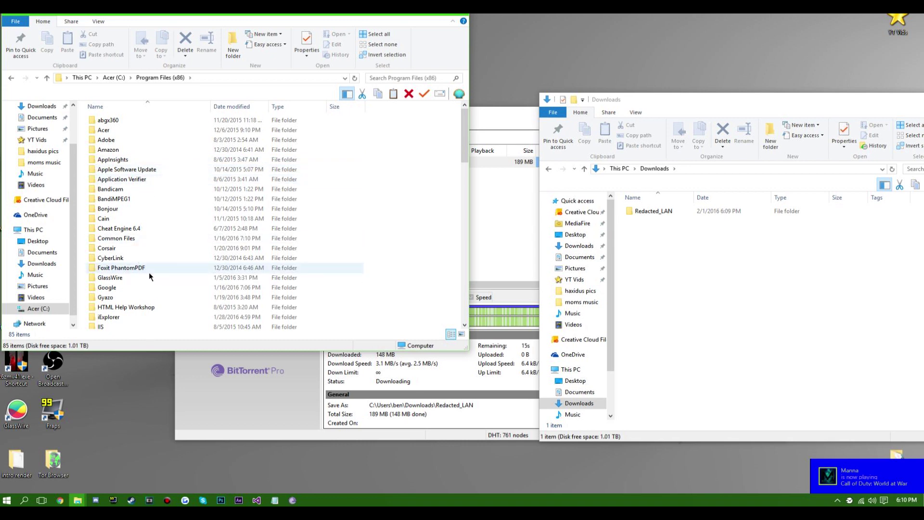
{"action": "scroll", "coordinate": [148, 281], "scroll_direction": "down", "scroll_amount": 13}
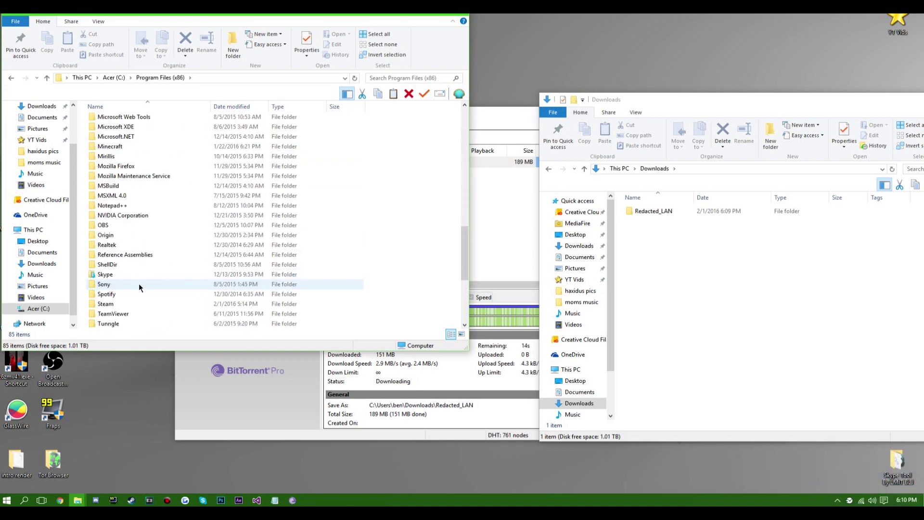
{"action": "double_click", "coordinate": [115, 303]}
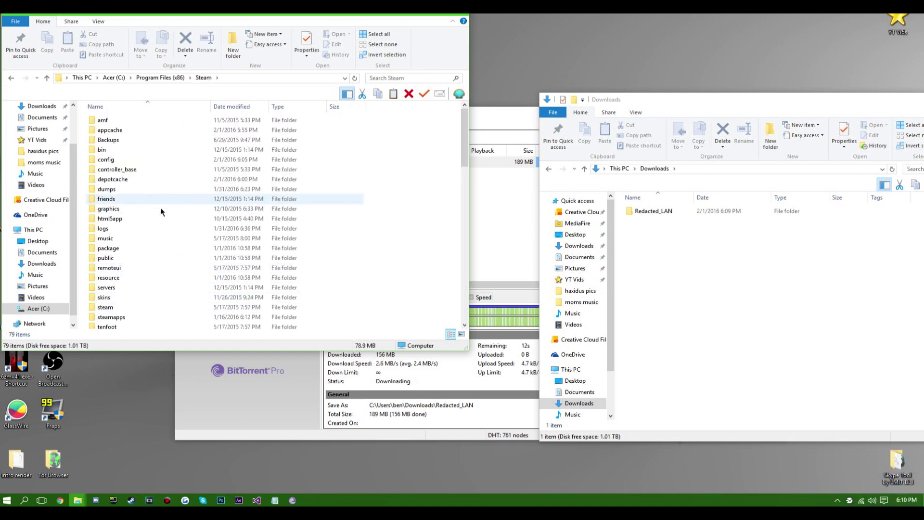
{"action": "double_click", "coordinate": [118, 316]}
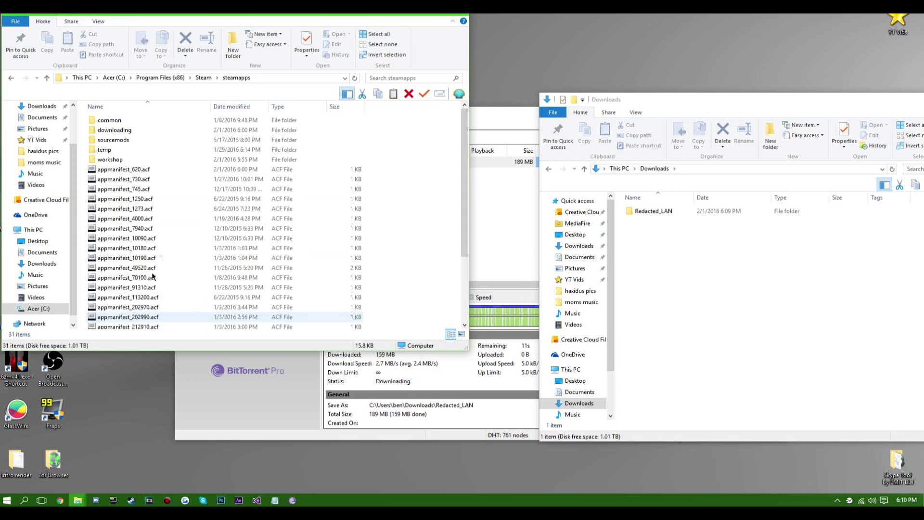
{"action": "double_click", "coordinate": [124, 121]}
{"action": "double_click", "coordinate": [127, 141]}
{"action": "left_click_drag", "start_coordinate": [730, 100], "coordinate": [701, 183]}
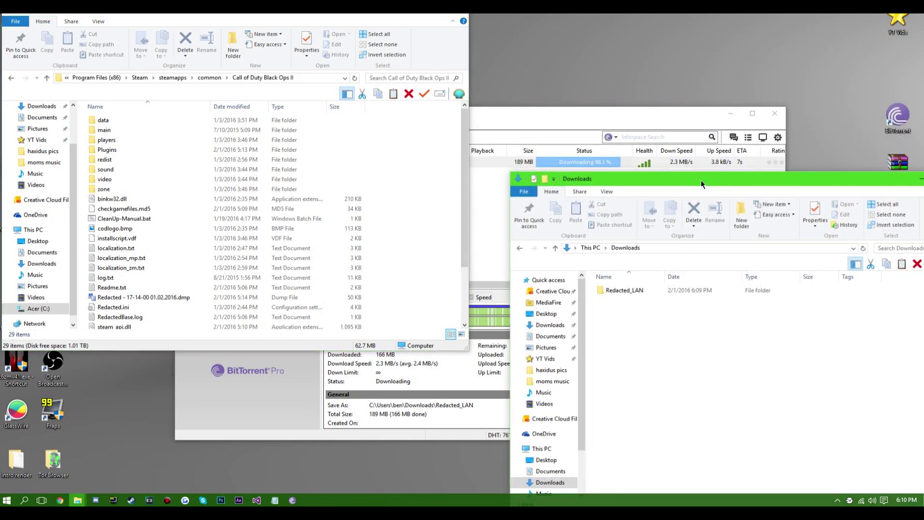
{"action": "left_click", "coordinate": [355, 21]}
{"action": "left_click_drag", "start_coordinate": [363, 18], "coordinate": [385, 175]}
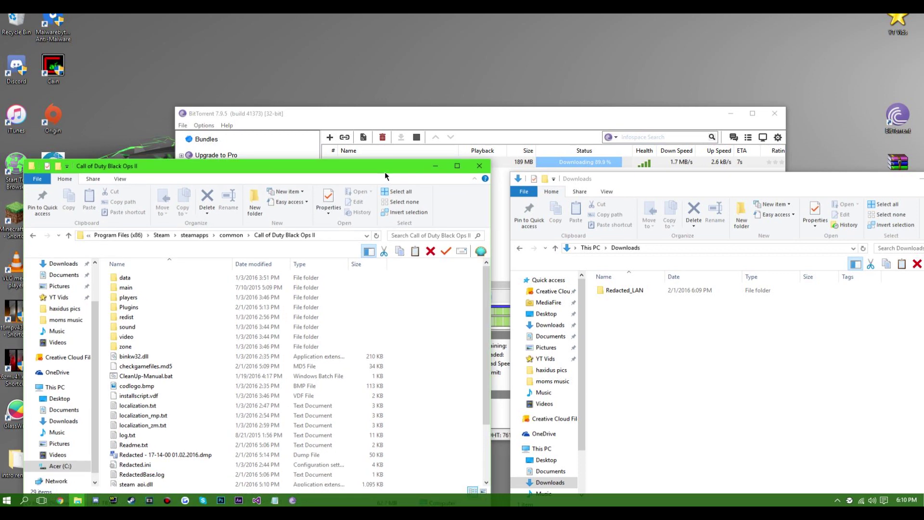
{"action": "left_click_drag", "start_coordinate": [654, 189], "coordinate": [648, 178]}
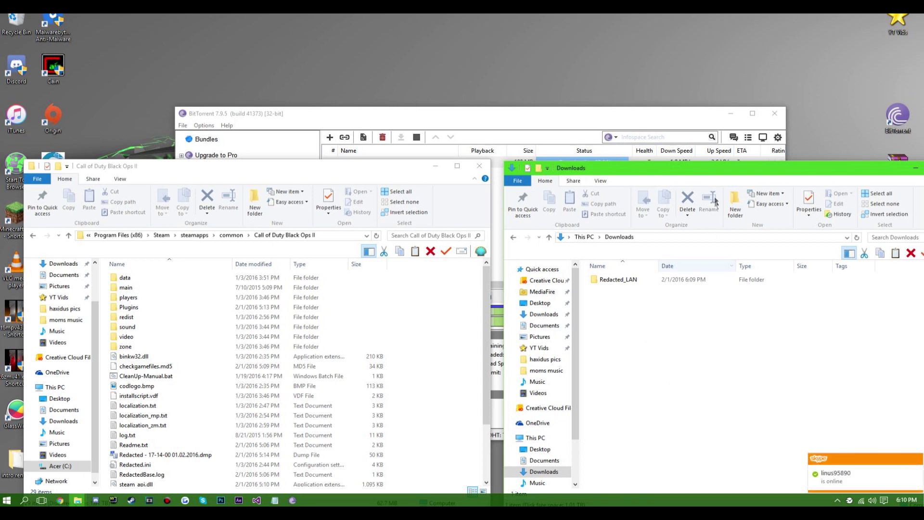
{"action": "left_click_drag", "start_coordinate": [709, 172], "coordinate": [705, 189]}
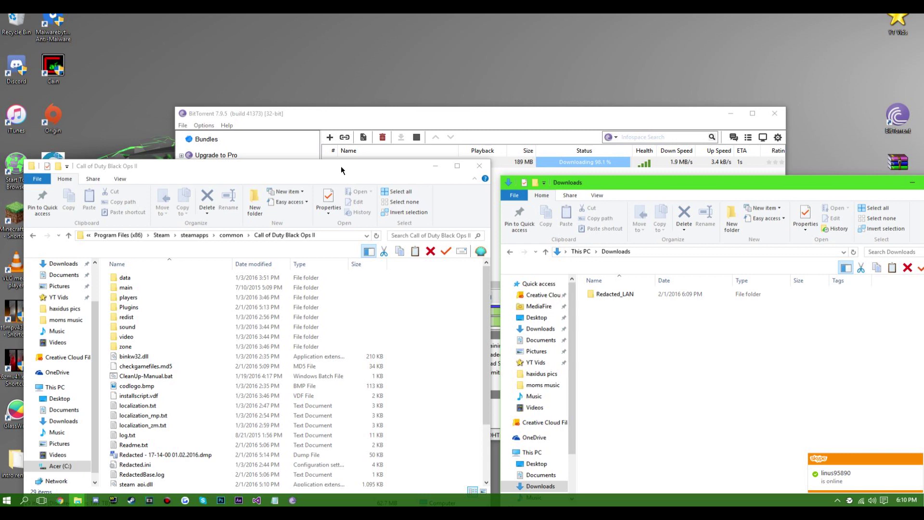
{"action": "left_click_drag", "start_coordinate": [341, 166], "coordinate": [322, 179]}
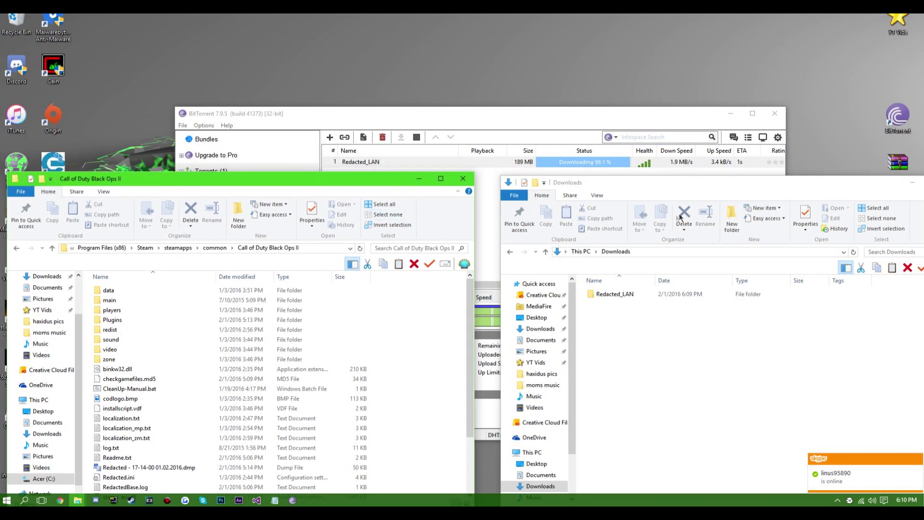
{"action": "left_click_drag", "start_coordinate": [659, 184], "coordinate": [658, 179]}
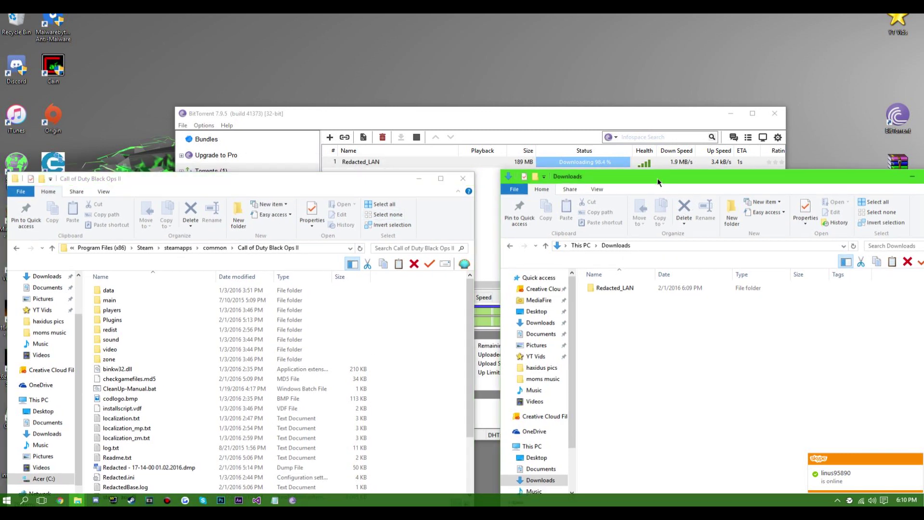
{"action": "left_click_drag", "start_coordinate": [373, 185], "coordinate": [370, 180]}
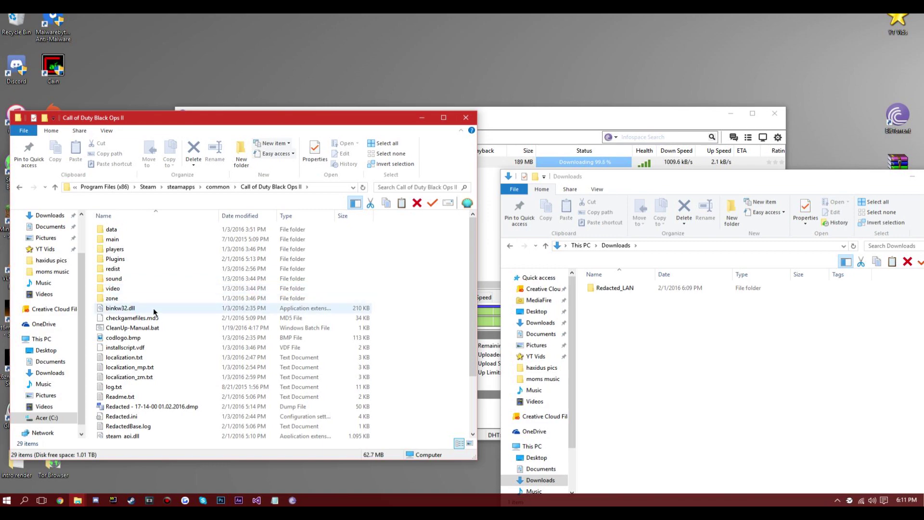
Run CleanUp-Manual.bat in the game folder to delete the dump files
{"action": "double_click", "coordinate": [135, 327]}
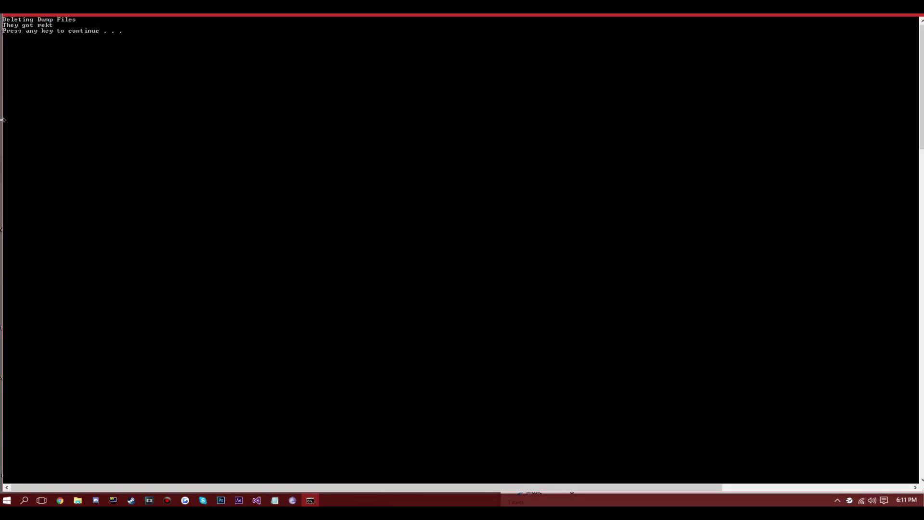
{"action": "key", "text": "Return"}
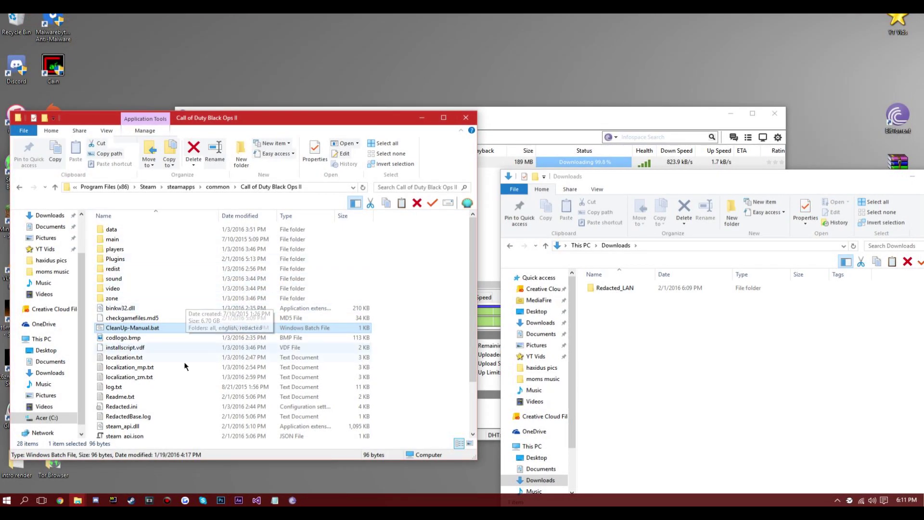
{"action": "scroll", "coordinate": [228, 360], "scroll_direction": "down", "scroll_amount": 2}
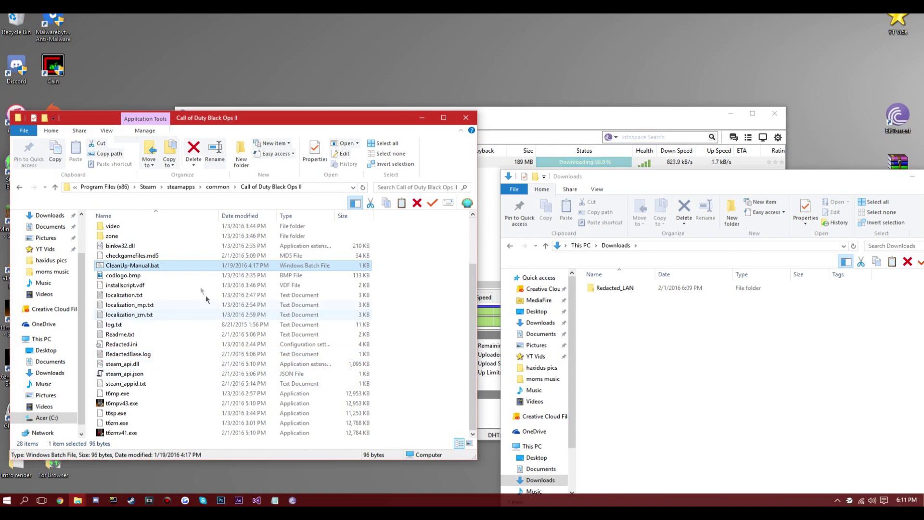
{"action": "scroll", "coordinate": [250, 275], "scroll_direction": "up", "scroll_amount": 2}
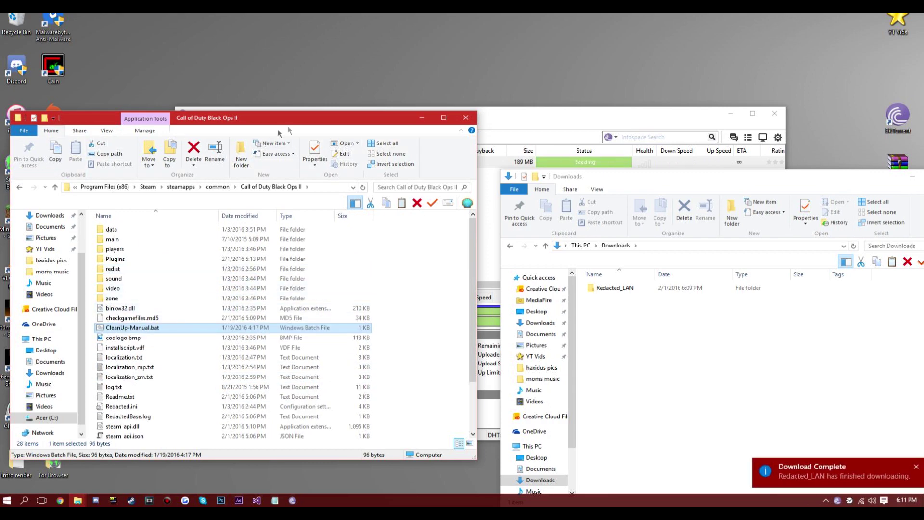
{"action": "left_click_drag", "start_coordinate": [302, 124], "coordinate": [300, 185]}
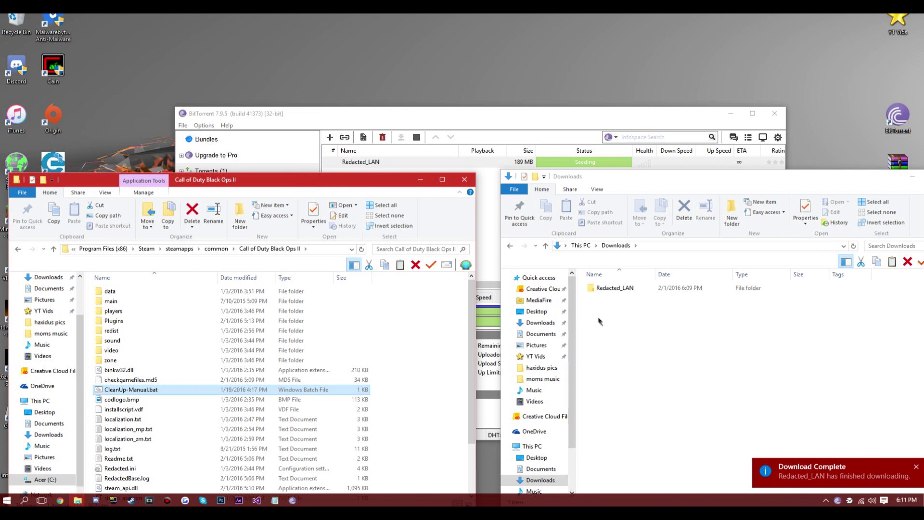
Open the downloaded Redacted_LAN folder and bring up Redacted.ini's options
{"action": "double_click", "coordinate": [619, 289]}
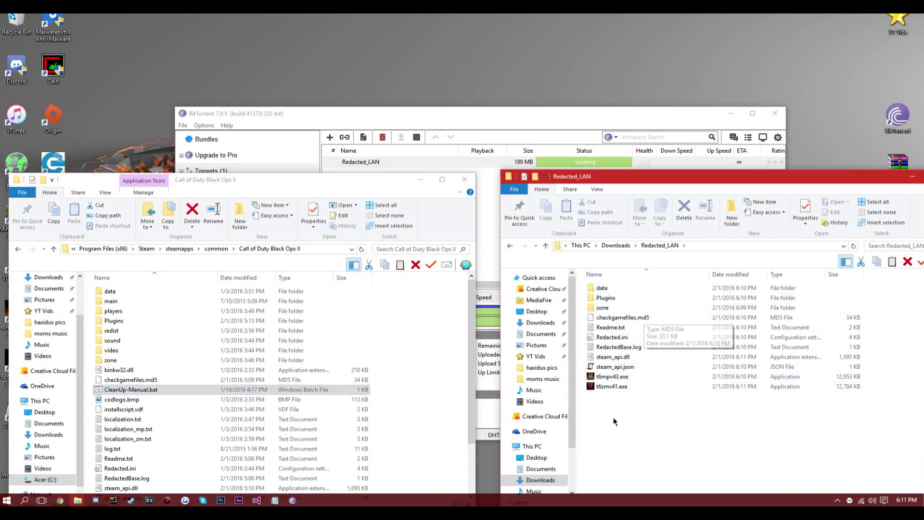
{"action": "left_click_drag", "start_coordinate": [627, 398], "coordinate": [612, 287]}
{"action": "left_click", "coordinate": [639, 430]}
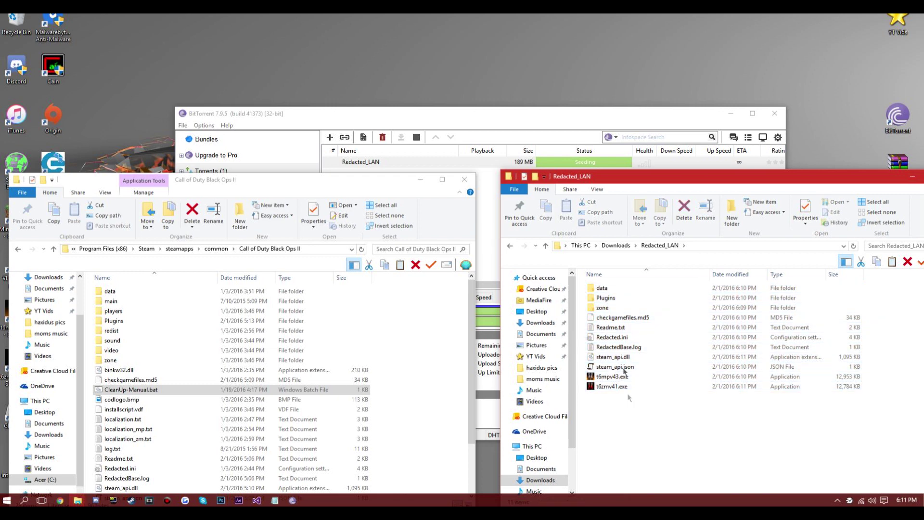
{"action": "right_click", "coordinate": [620, 340]}
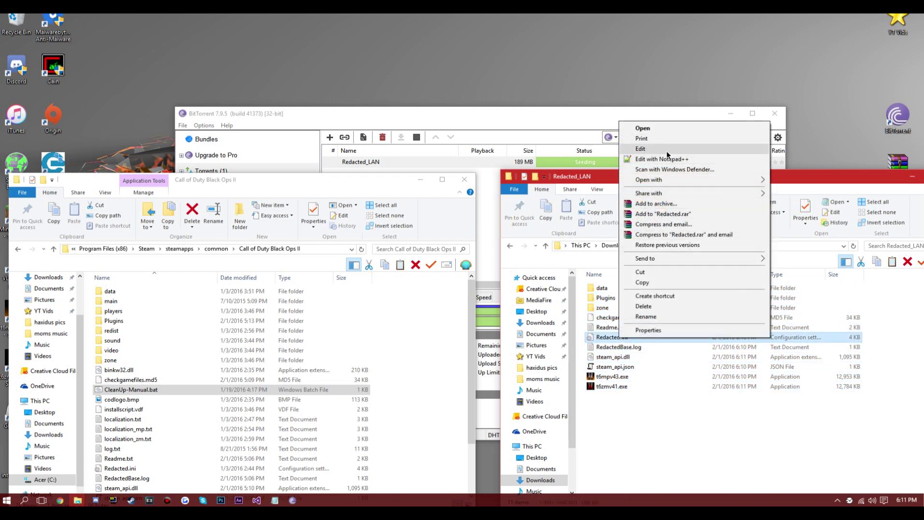
{"action": "key", "text": "Escape"}
{"action": "right_click", "coordinate": [623, 341]}
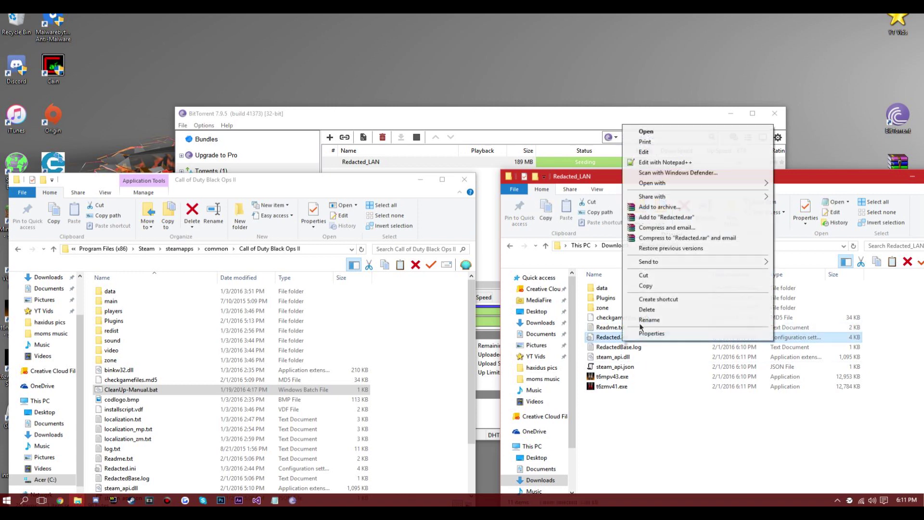
{"action": "left_click", "coordinate": [663, 152]}
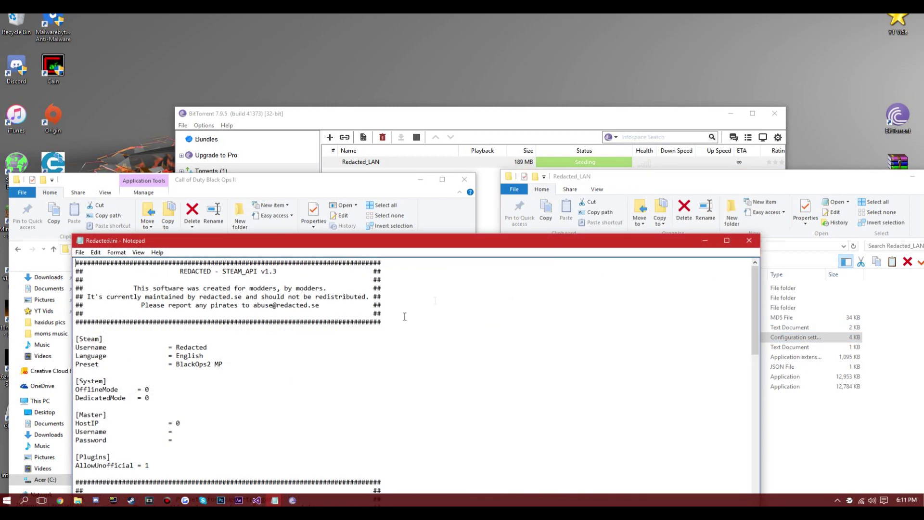
{"action": "left_click_drag", "start_coordinate": [402, 246], "coordinate": [421, 74]}
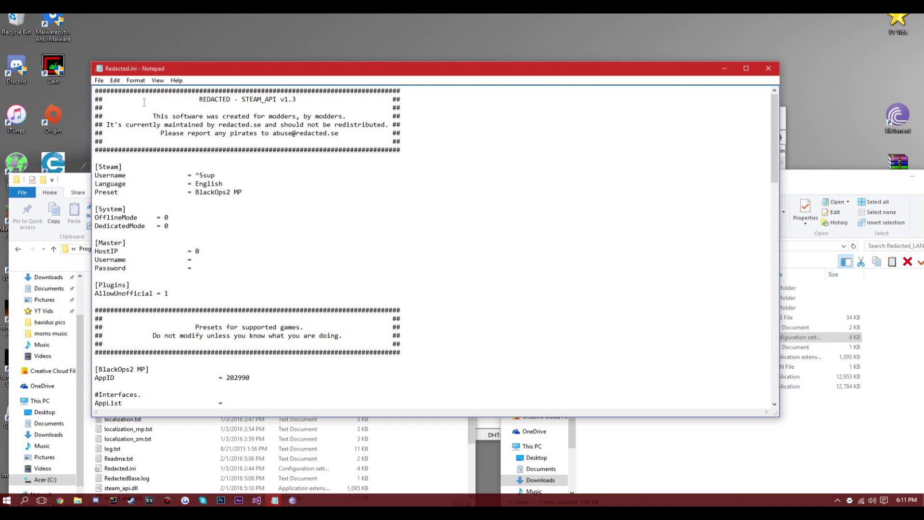
{"action": "left_click", "coordinate": [108, 79]}
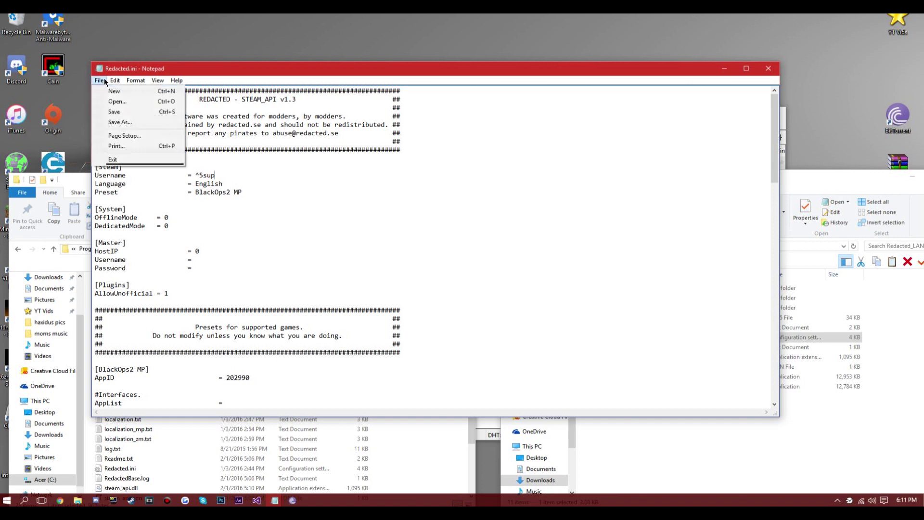
{"action": "left_click", "coordinate": [132, 114]}
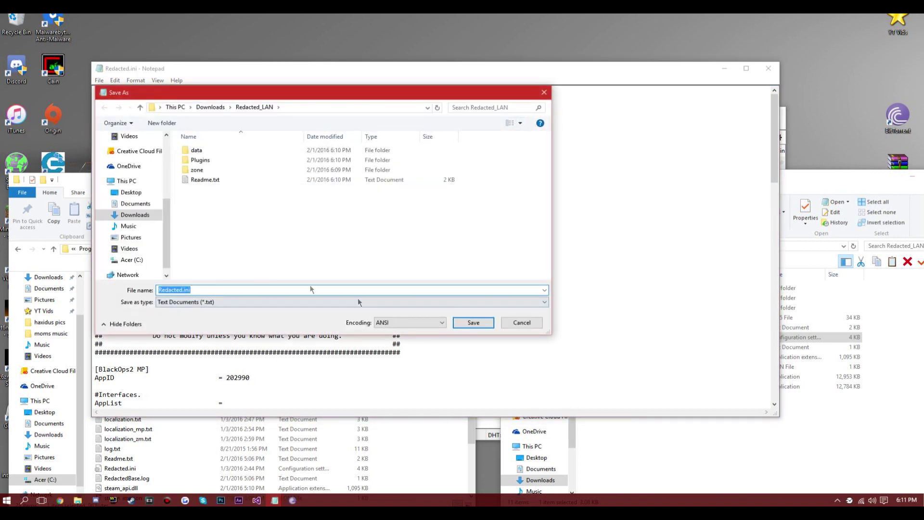
{"action": "left_click", "coordinate": [471, 323]}
{"action": "left_click", "coordinate": [483, 253]}
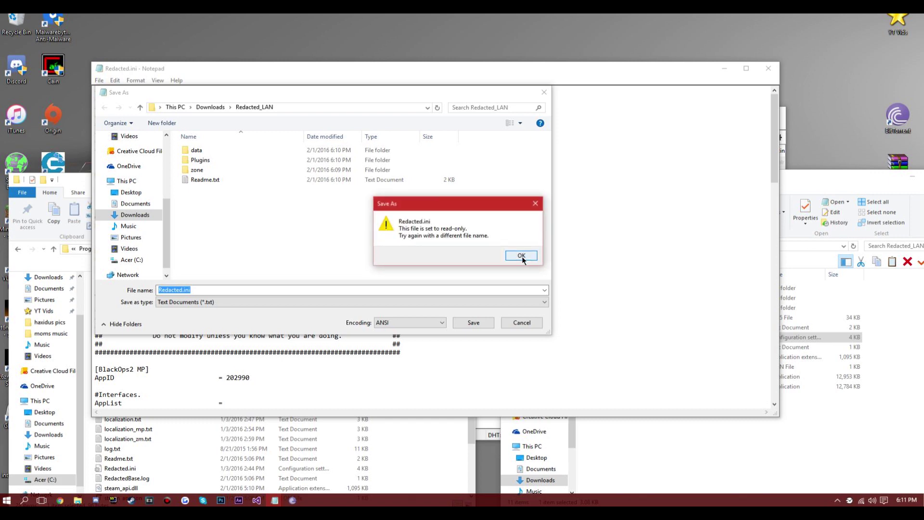
{"action": "left_click", "coordinate": [522, 257]}
{"action": "left_click", "coordinate": [521, 322]}
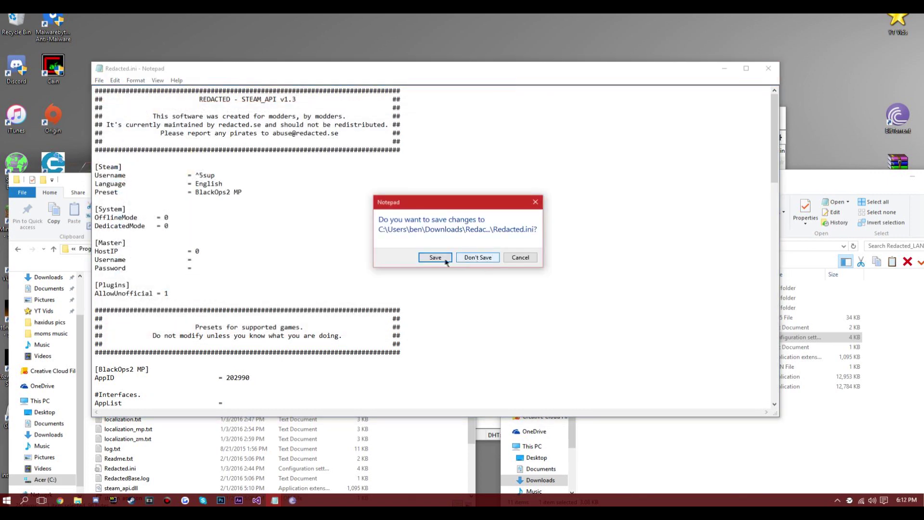
{"action": "left_click", "coordinate": [435, 257]}
{"action": "left_click", "coordinate": [473, 322]}
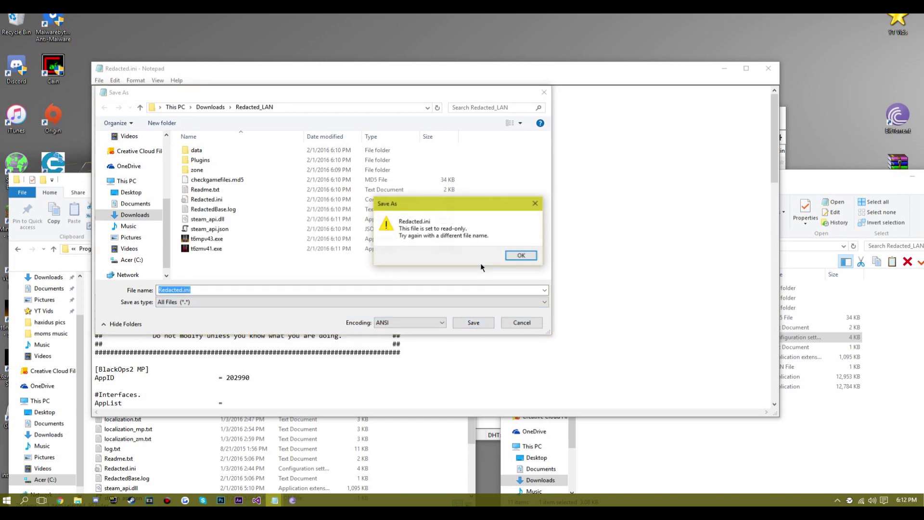
{"action": "left_click", "coordinate": [520, 255]}
{"action": "left_click", "coordinate": [522, 323]}
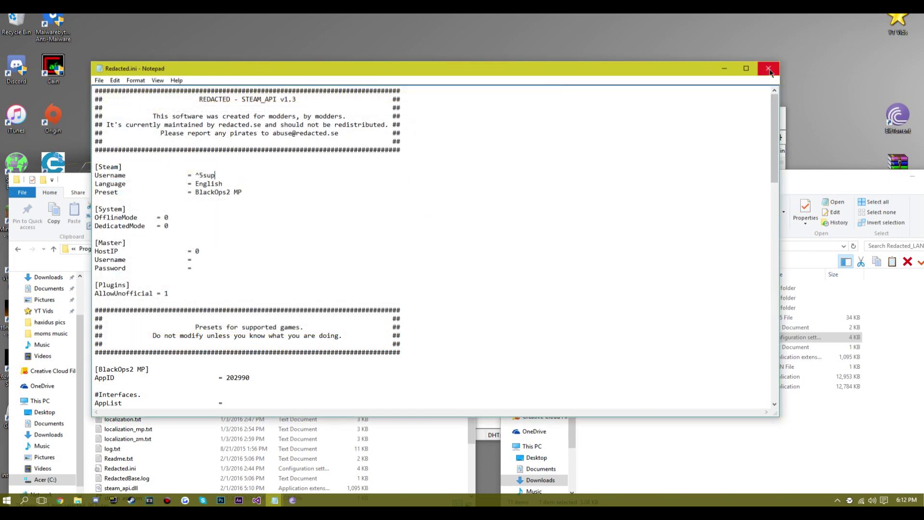
{"action": "left_click", "coordinate": [482, 260]}
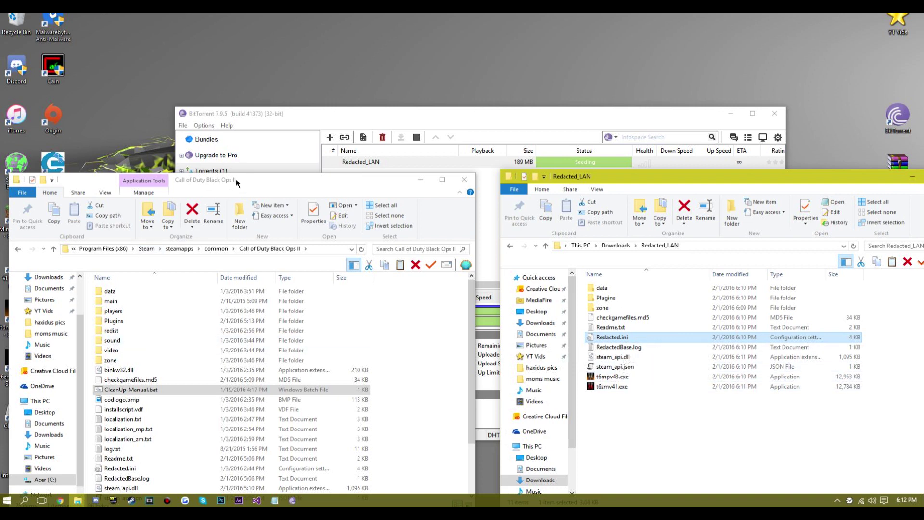
Delete Redacted.ini and move the other Redacted_LAN files into the Black Ops II folder, replacing duplicates
{"action": "left_click_drag", "start_coordinate": [236, 181], "coordinate": [237, 123]}
{"action": "right_click", "coordinate": [627, 339]}
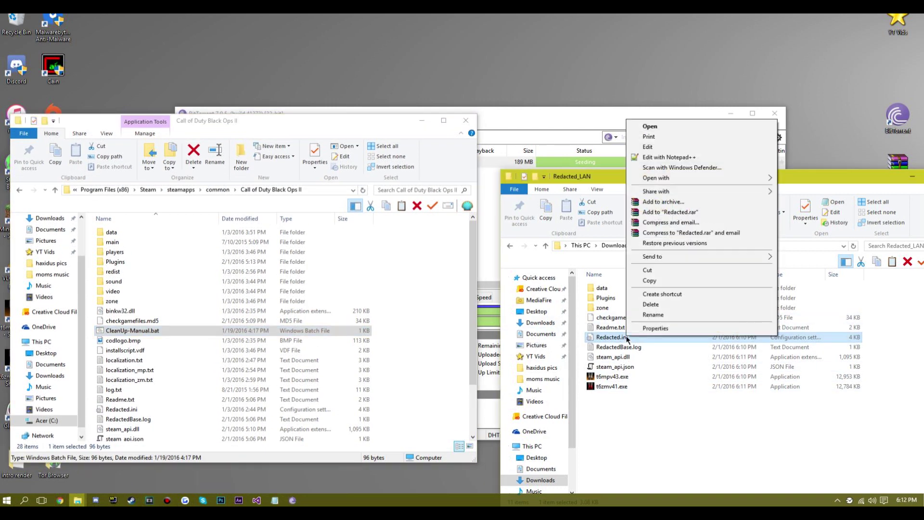
{"action": "left_click", "coordinate": [682, 307]}
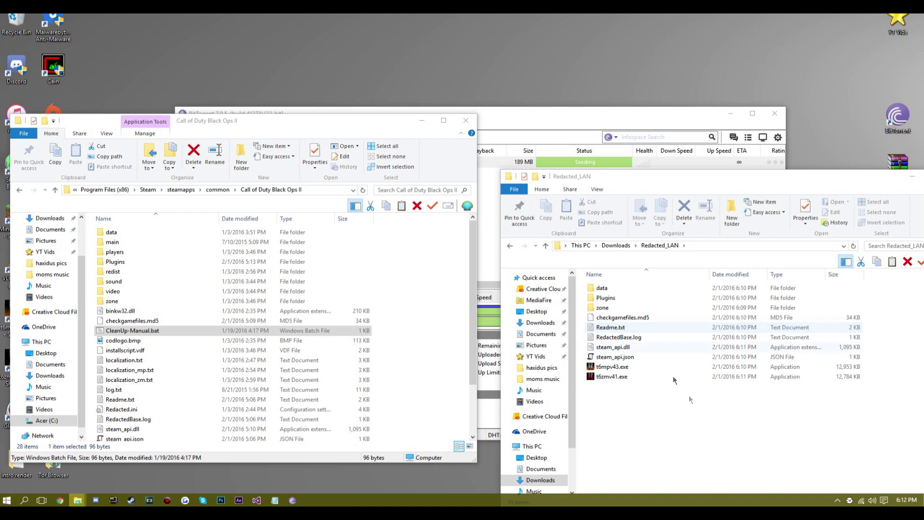
{"action": "left_click_drag", "start_coordinate": [681, 416], "coordinate": [694, 286]}
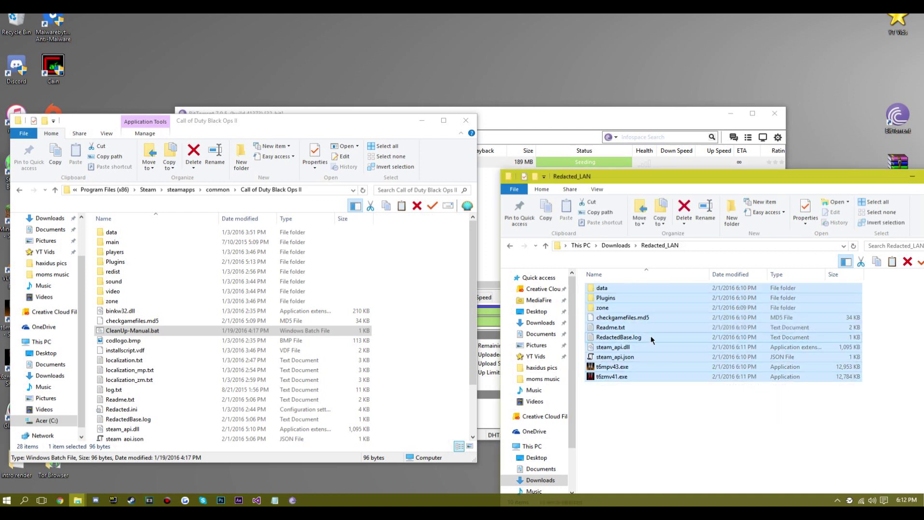
{"action": "left_click_drag", "start_coordinate": [696, 370], "coordinate": [435, 351]}
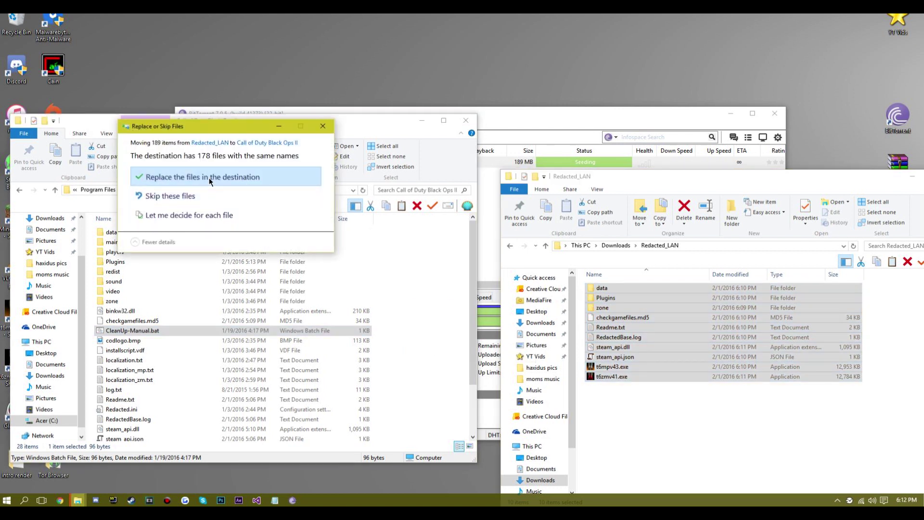
{"action": "left_click", "coordinate": [275, 179]}
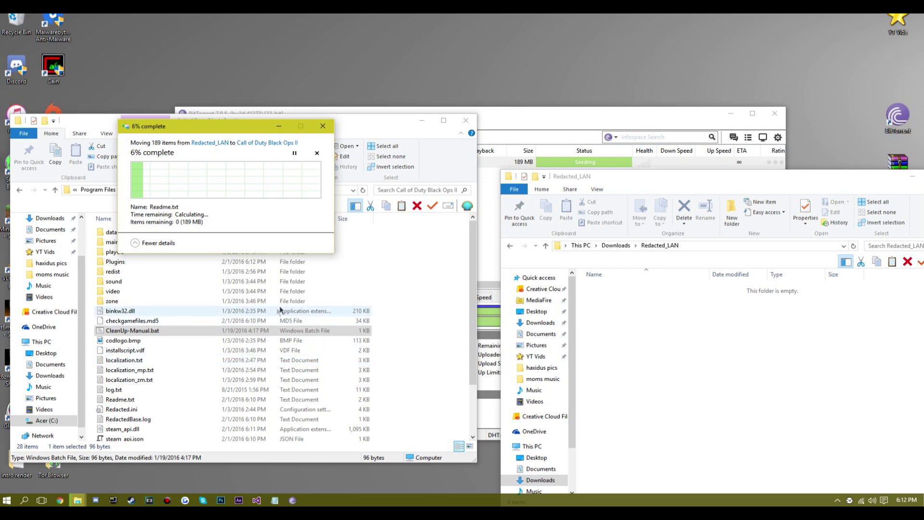
Close BitTorrent and delete the empty Redacted_LAN folder from Downloads
{"action": "left_click", "coordinate": [774, 113]}
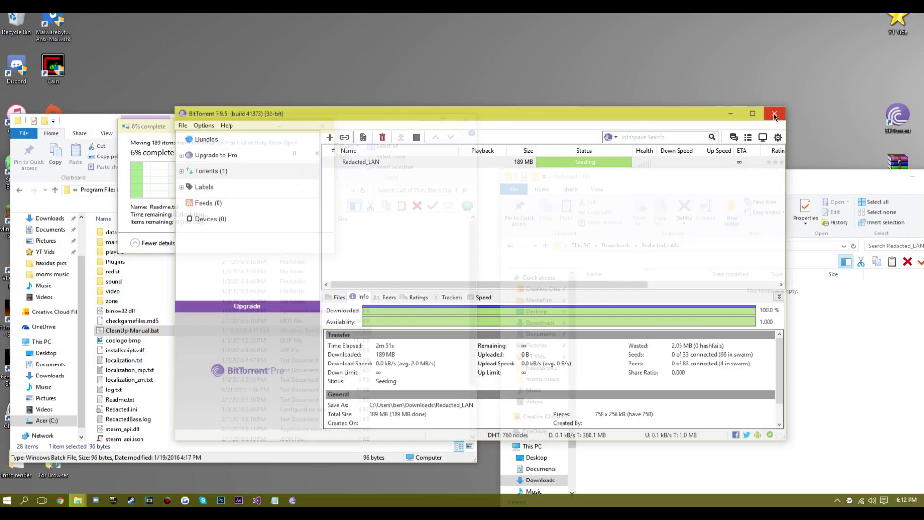
{"action": "left_click_drag", "start_coordinate": [678, 178], "coordinate": [558, 128]}
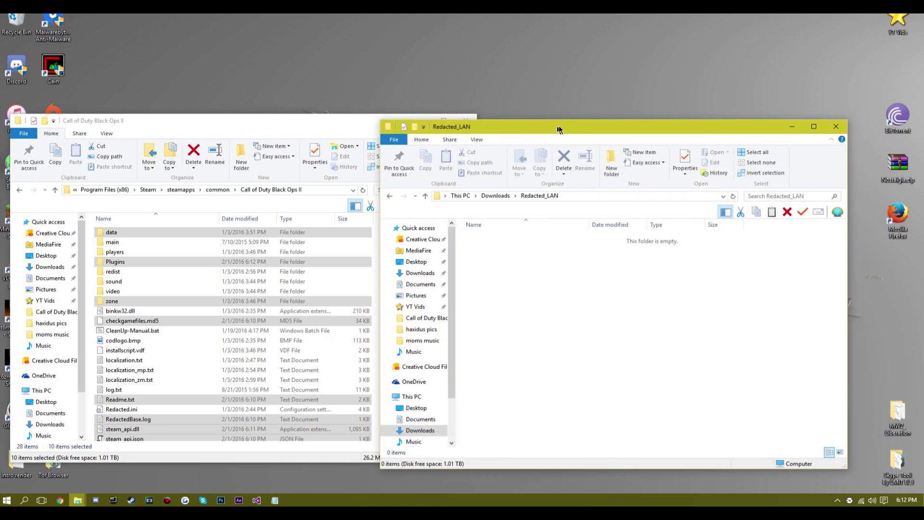
{"action": "left_click", "coordinate": [493, 196]}
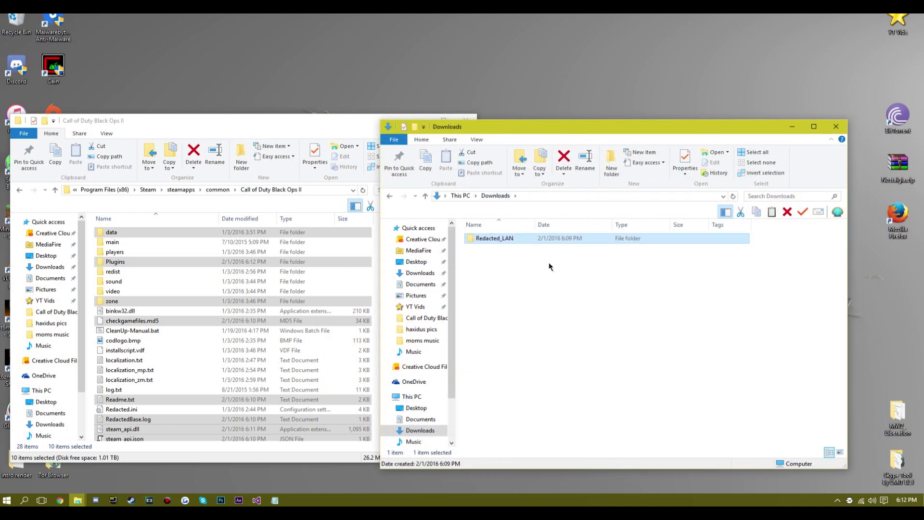
{"action": "right_click", "coordinate": [506, 239]}
{"action": "left_click", "coordinate": [553, 463]}
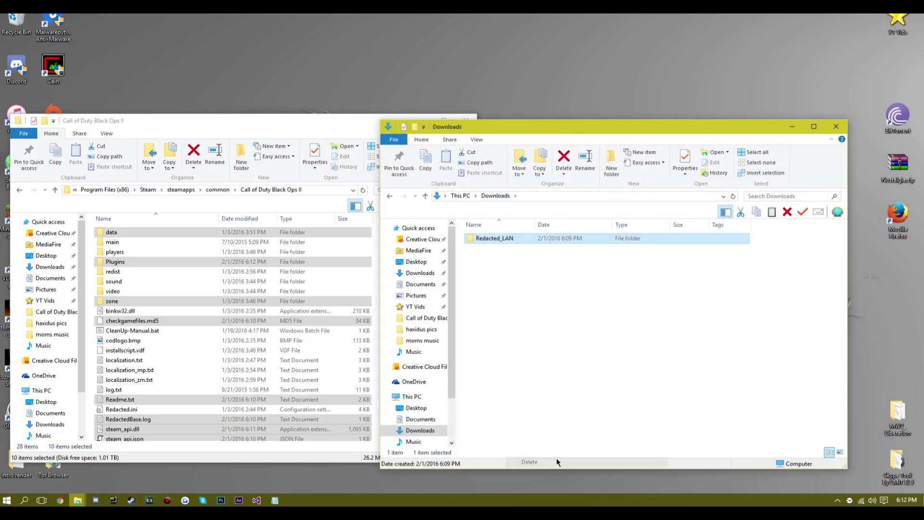
{"action": "left_click", "coordinate": [836, 127]}
{"action": "left_click_drag", "start_coordinate": [216, 121], "coordinate": [423, 75]}
{"action": "scroll", "coordinate": [500, 312], "scroll_direction": "down", "scroll_amount": 2}
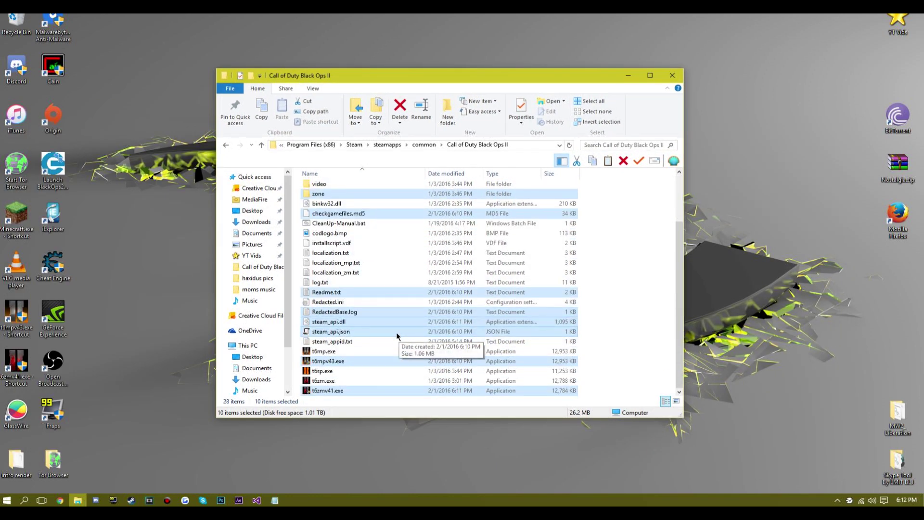
Select and inspect t6mpv43.exe and t6zmv41.exe in the game folder
{"action": "left_click", "coordinate": [634, 285]}
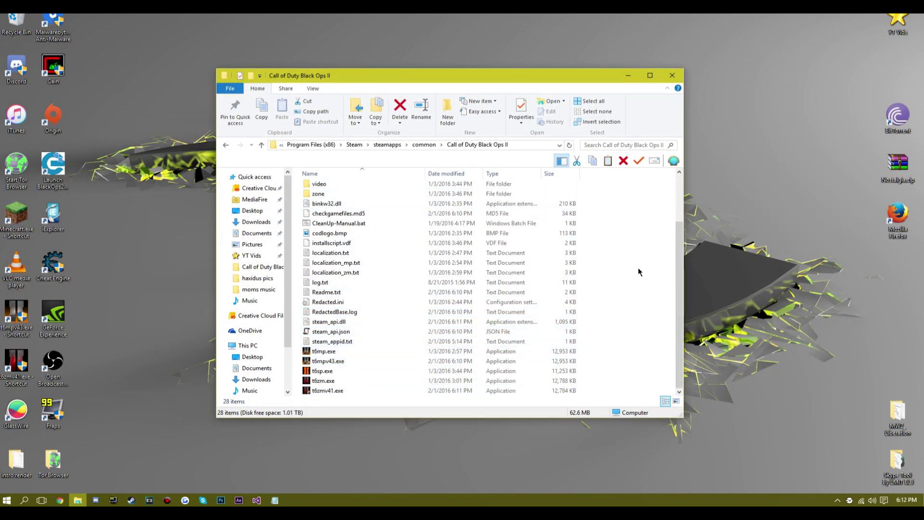
{"action": "left_click", "coordinate": [349, 362]}
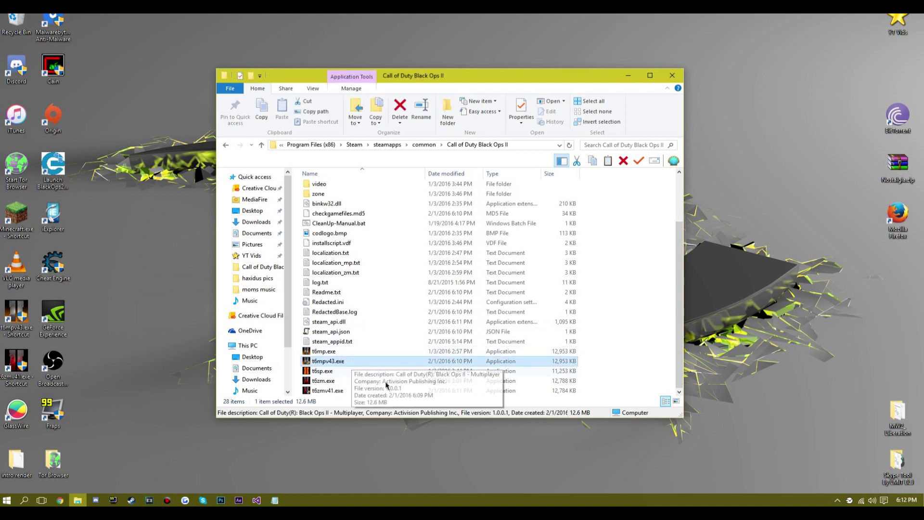
{"action": "left_click", "coordinate": [347, 391]}
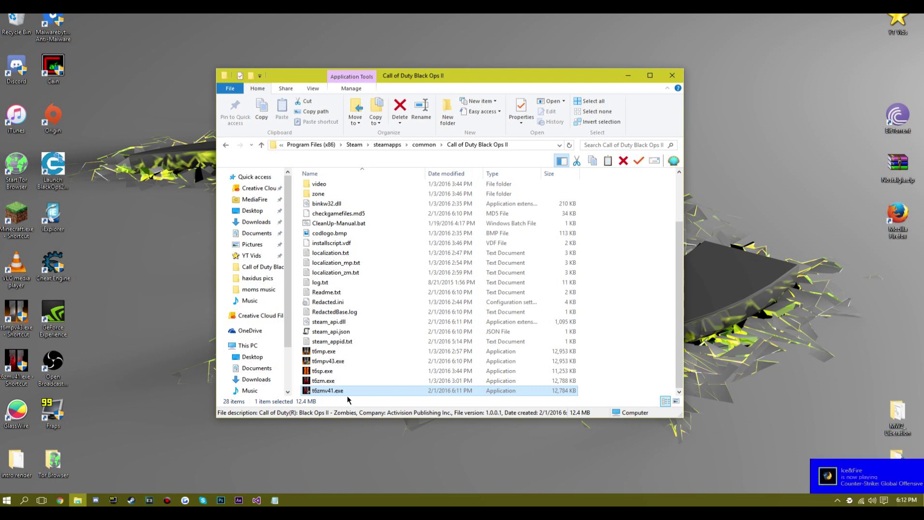
{"action": "left_click", "coordinate": [369, 361]}
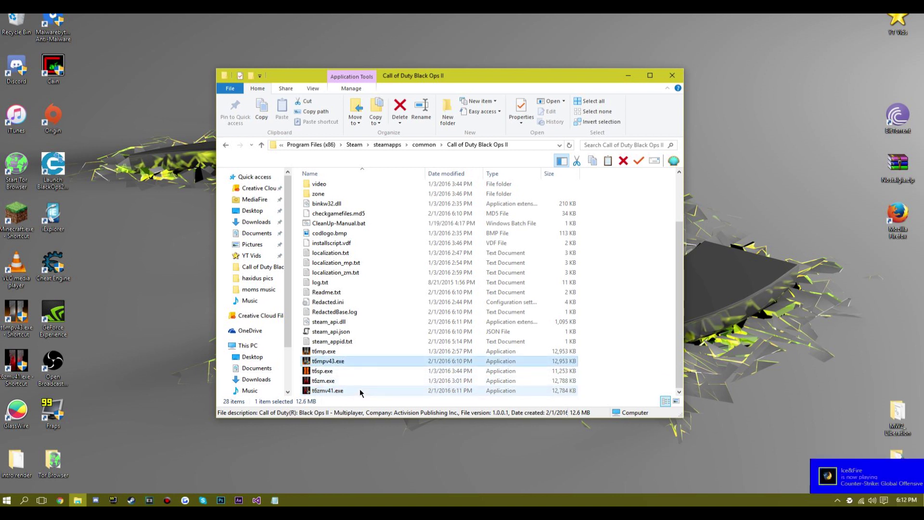
{"action": "left_click", "coordinate": [361, 391]}
Delete the old t6mpv43.exe and t6zmv41.exe desktop shortcuts
{"action": "left_click", "coordinate": [14, 325]}
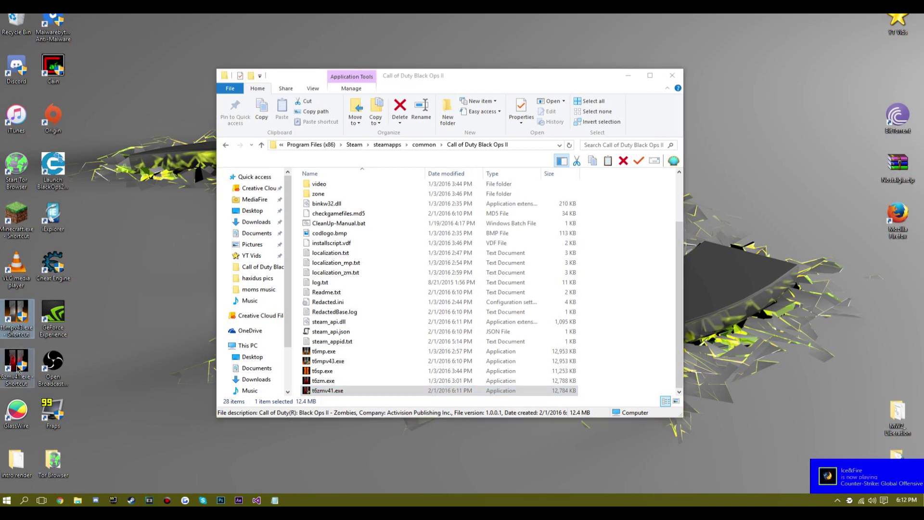
{"action": "right_click", "coordinate": [14, 320]}
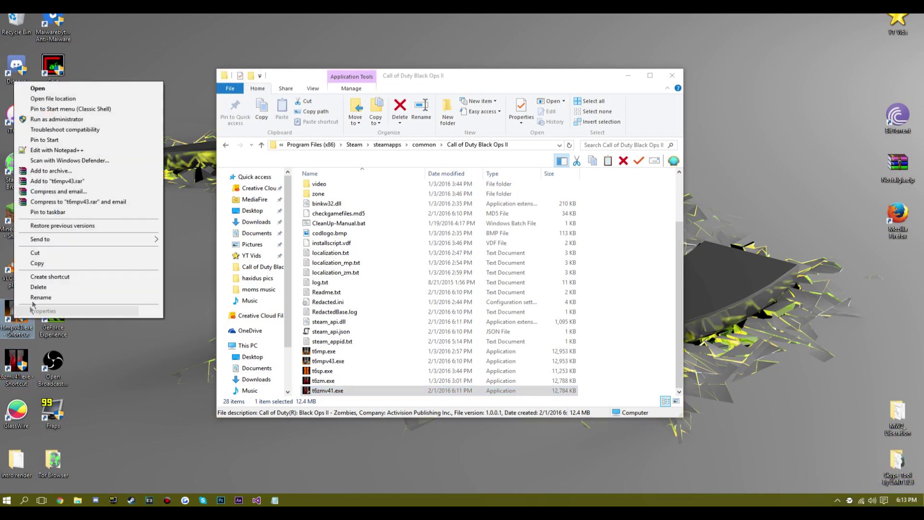
{"action": "left_click", "coordinate": [34, 290]}
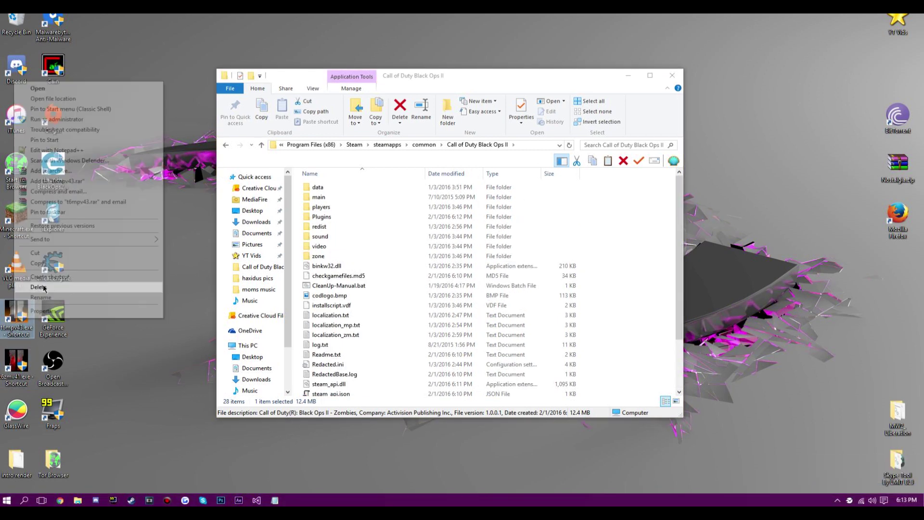
{"action": "right_click", "coordinate": [17, 368]}
{"action": "left_click", "coordinate": [35, 333]}
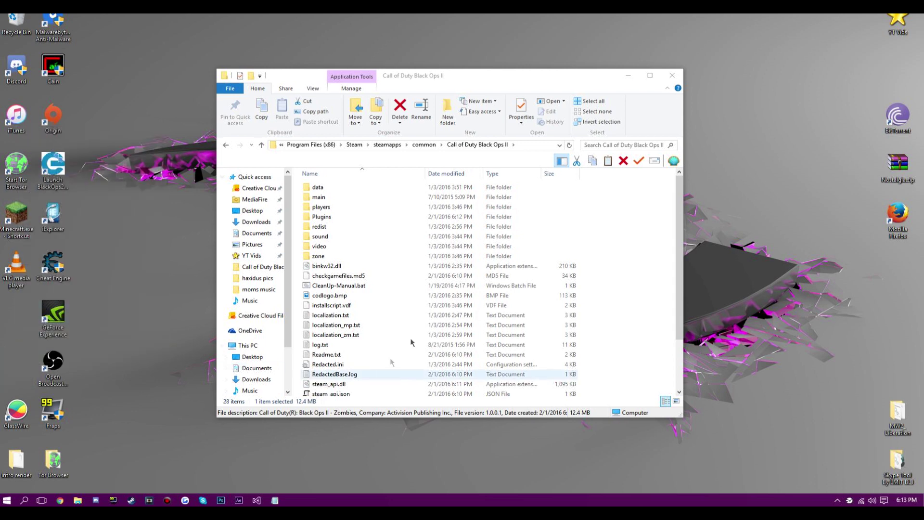
Create shortcuts to t6mpv43.exe and t6zmv41.exe, drag them to the desktop, and close the folder
{"action": "right_click", "coordinate": [349, 361]}
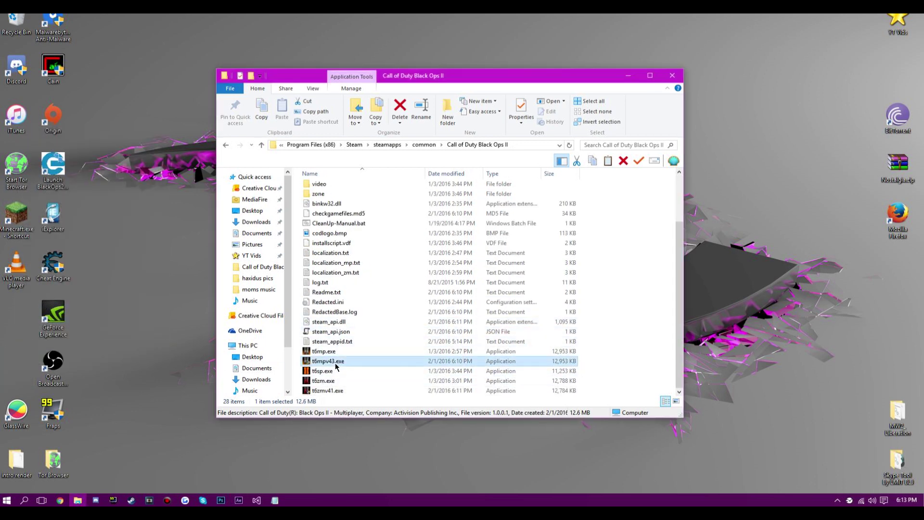
{"action": "left_click", "coordinate": [368, 321]}
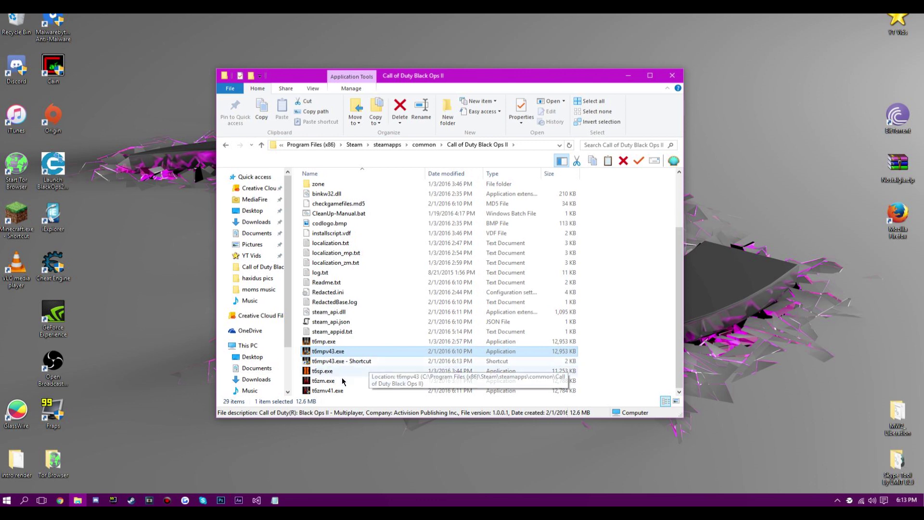
{"action": "right_click", "coordinate": [341, 394]}
{"action": "left_click", "coordinate": [368, 345]}
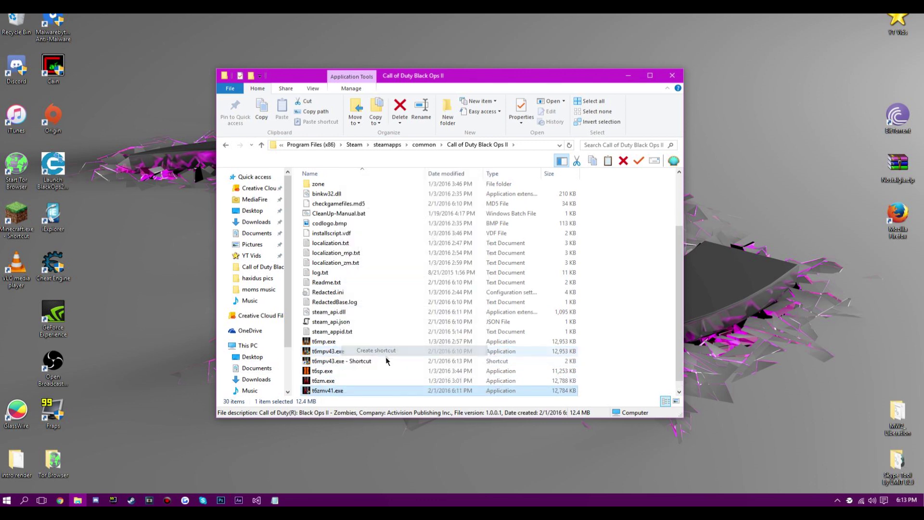
{"action": "left_click_drag", "start_coordinate": [350, 352], "coordinate": [14, 322]}
{"action": "left_click_drag", "start_coordinate": [367, 391], "coordinate": [19, 368]}
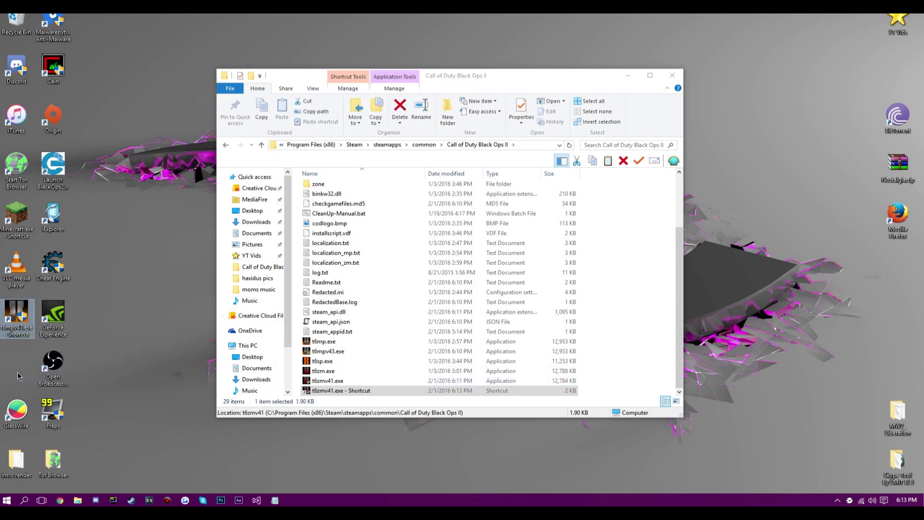
{"action": "left_click", "coordinate": [673, 76]}
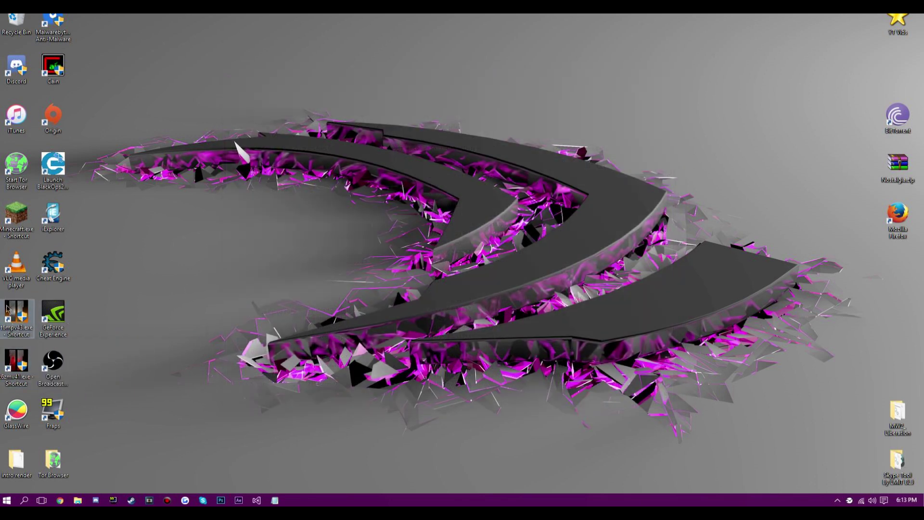
Move both shortcuts to mid-desktop and confirm t6mpv43.exe is set to run as administrator
{"action": "left_click_drag", "start_coordinate": [1, 295], "coordinate": [27, 364]}
{"action": "left_click_drag", "start_coordinate": [27, 321], "coordinate": [466, 175]}
{"action": "left_click", "coordinate": [432, 170]}
{"action": "right_click", "coordinate": [475, 170]}
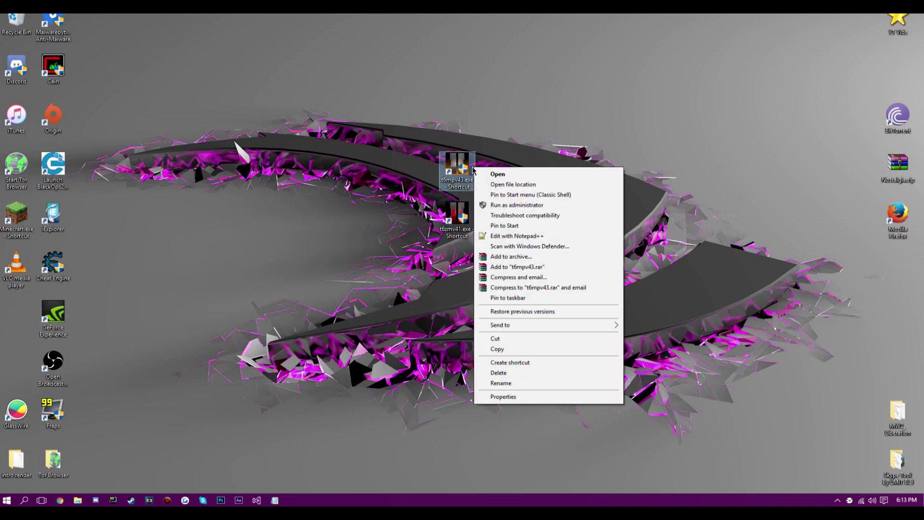
{"action": "left_click", "coordinate": [503, 395]}
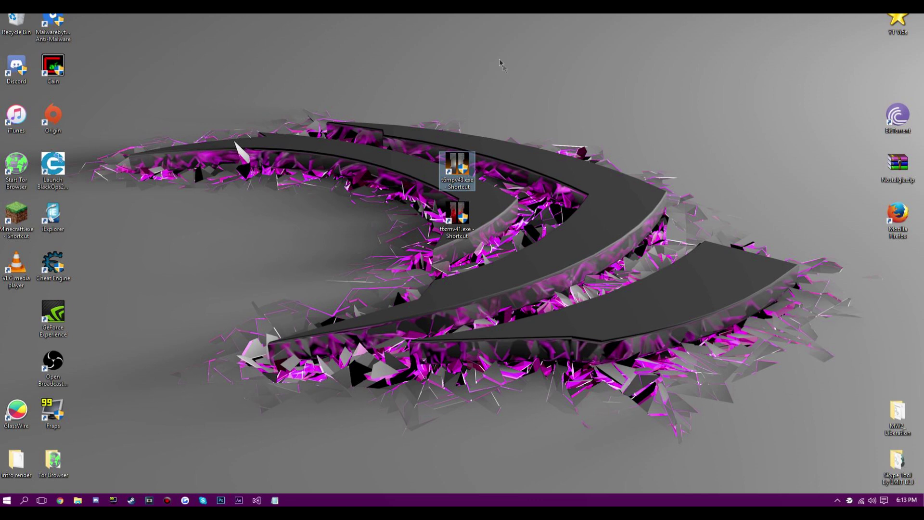
{"action": "left_click", "coordinate": [621, 198]}
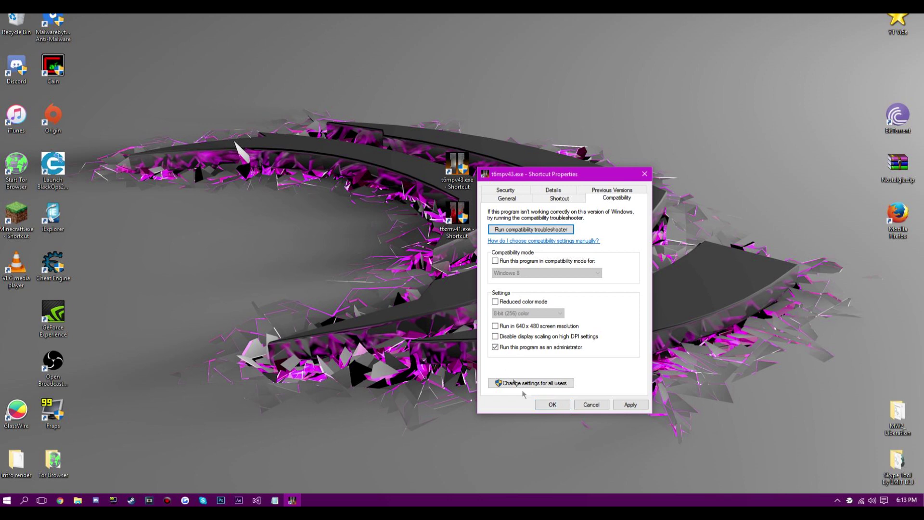
{"action": "left_click", "coordinate": [552, 404]}
Confirm the t6zmv41.exe shortcut is set to run as administrator
{"action": "right_click", "coordinate": [457, 238]}
{"action": "left_click", "coordinate": [505, 441]}
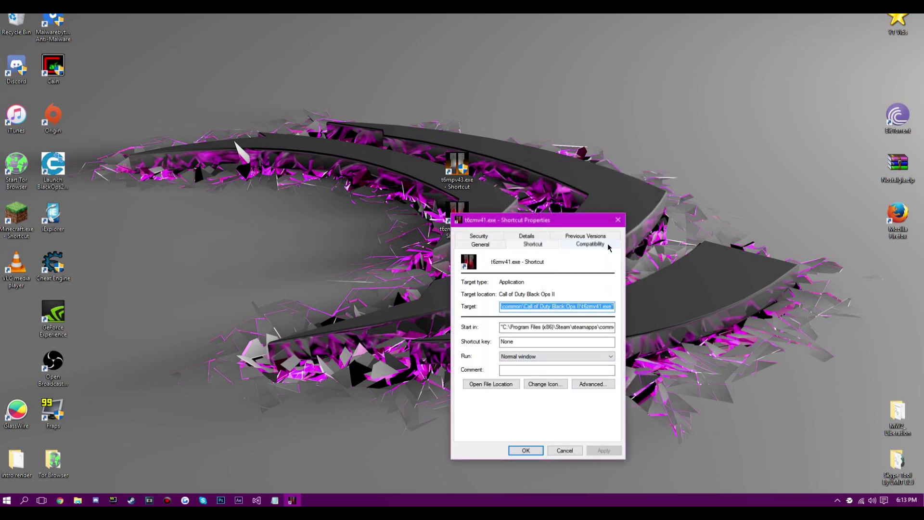
{"action": "left_click", "coordinate": [608, 246]}
{"action": "left_click", "coordinate": [525, 450]}
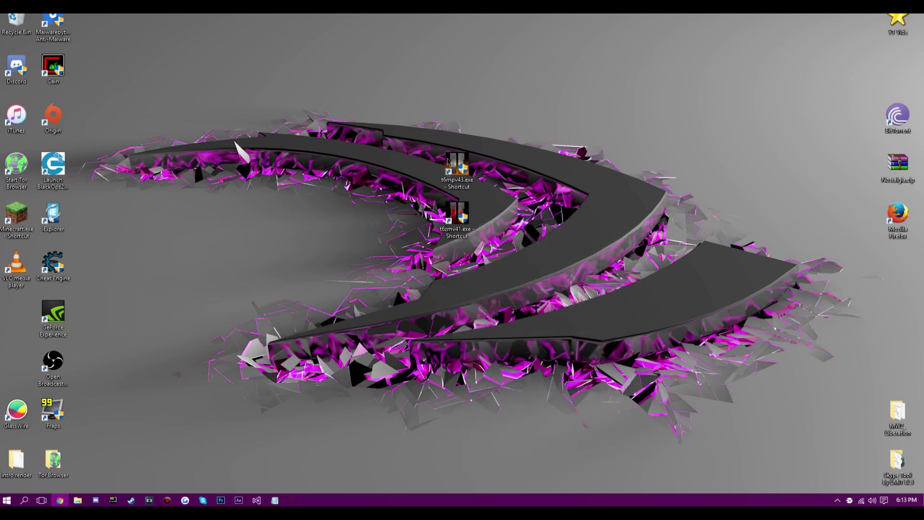
Arrange the t6mpv43.exe and t6zmv41.exe shortcuts side by side near the desktop top
{"action": "left_click_drag", "start_coordinate": [432, 135], "coordinate": [474, 193]}
{"action": "left_click_drag", "start_coordinate": [444, 159], "coordinate": [370, 58]}
{"action": "left_click_drag", "start_coordinate": [466, 222], "coordinate": [515, 81]}
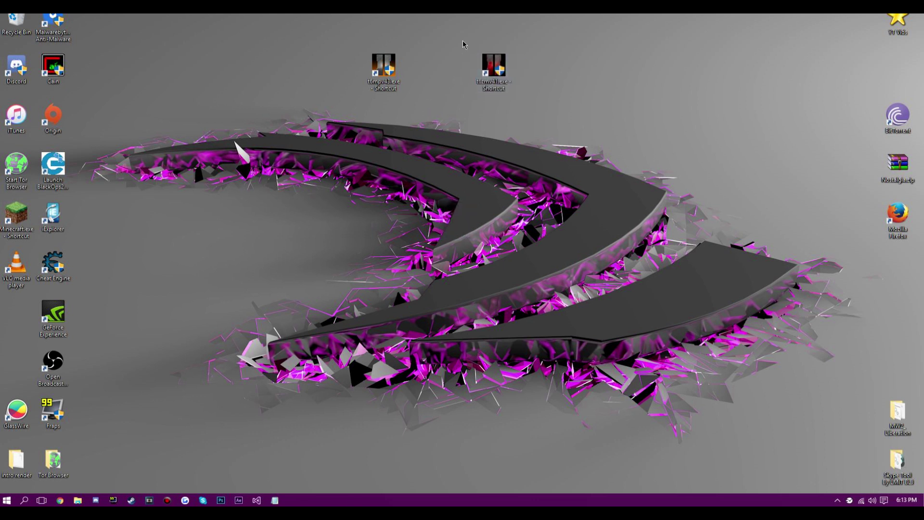
{"action": "left_click_drag", "start_coordinate": [454, 41], "coordinate": [546, 123]}
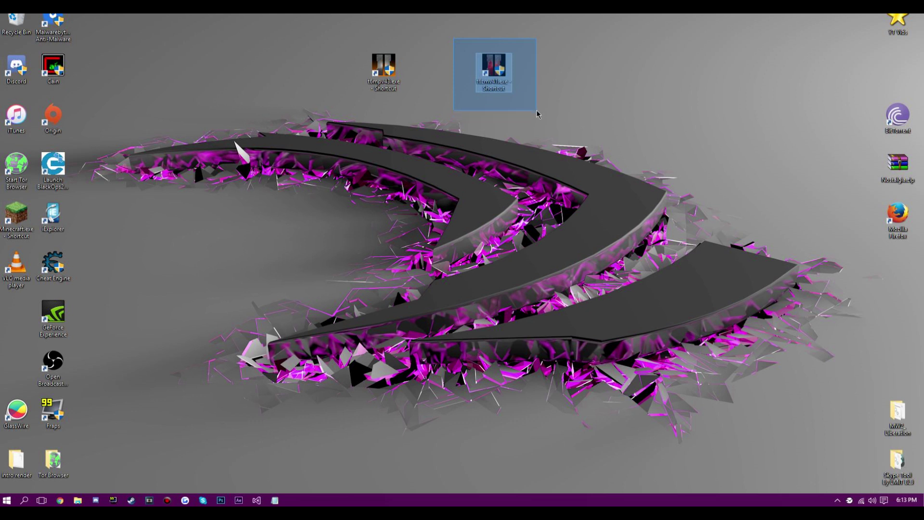
{"action": "left_click_drag", "start_coordinate": [537, 117], "coordinate": [538, 118]}
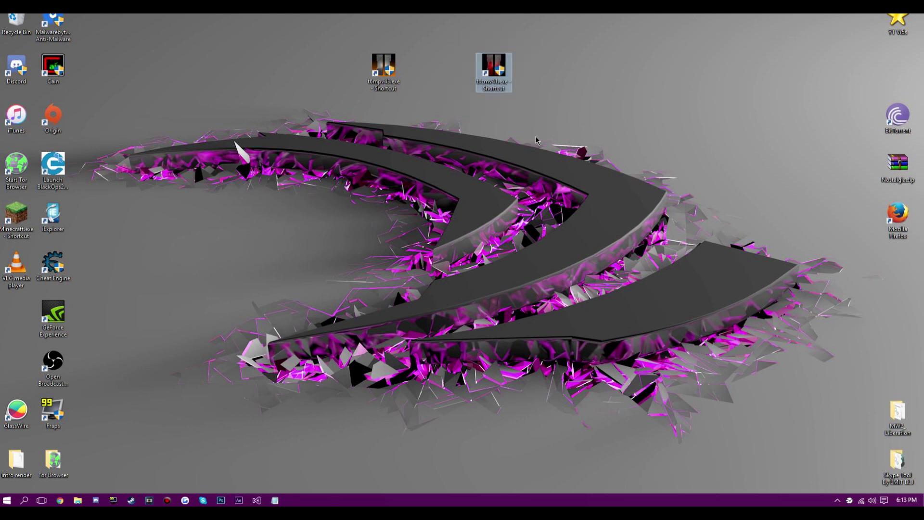
{"action": "left_click_drag", "start_coordinate": [344, 34], "coordinate": [421, 106]}
{"action": "left_click", "coordinate": [420, 104]}
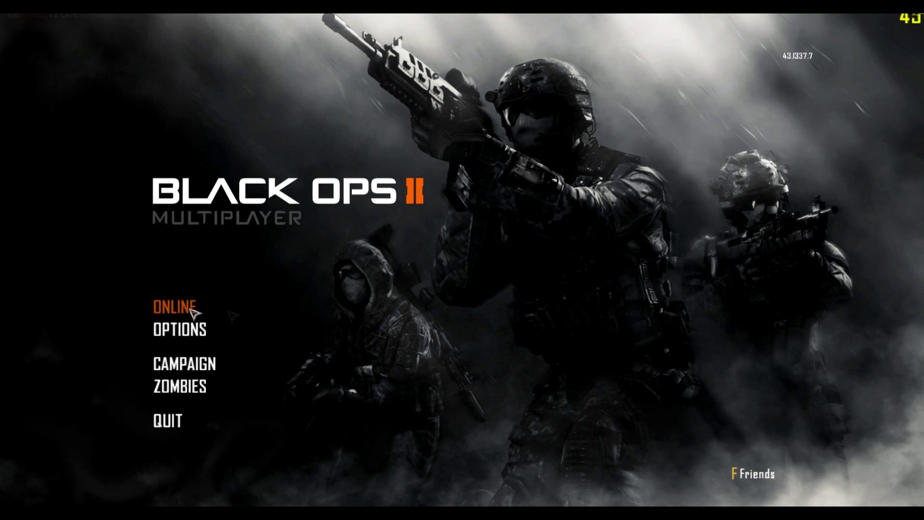
Enter the online Multiplayer lobby showing Public Match, League Play and Custom Games
{"action": "key", "text": "Return"}
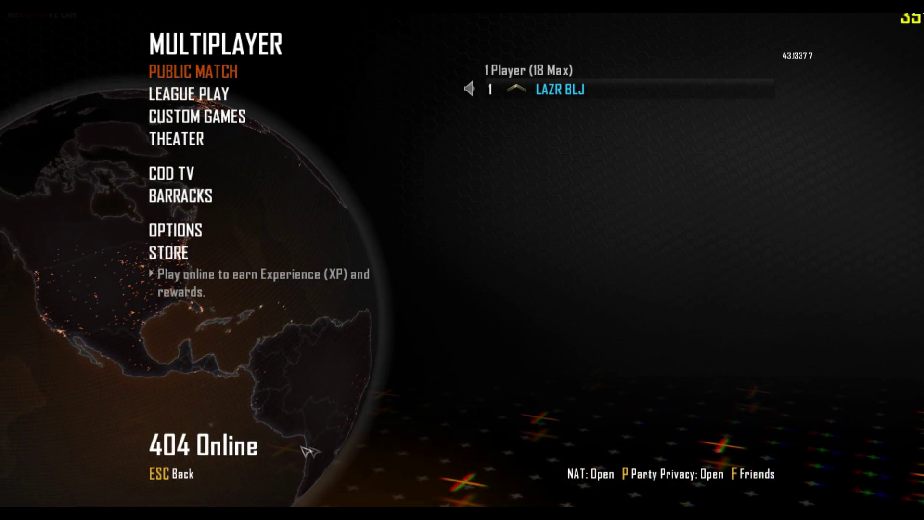
{"action": "left_click", "coordinate": [243, 75]}
{"action": "left_click", "coordinate": [235, 79]}
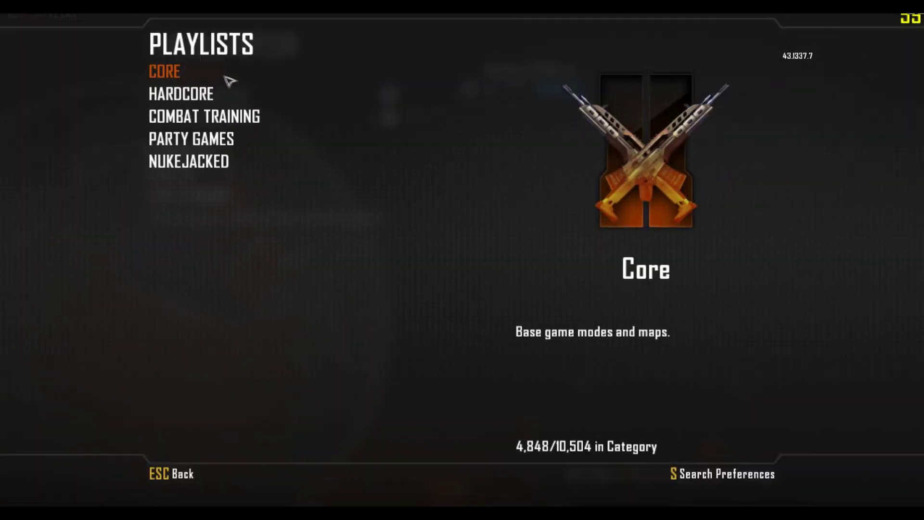
{"action": "left_click", "coordinate": [209, 79]}
{"action": "left_click", "coordinate": [375, 76]}
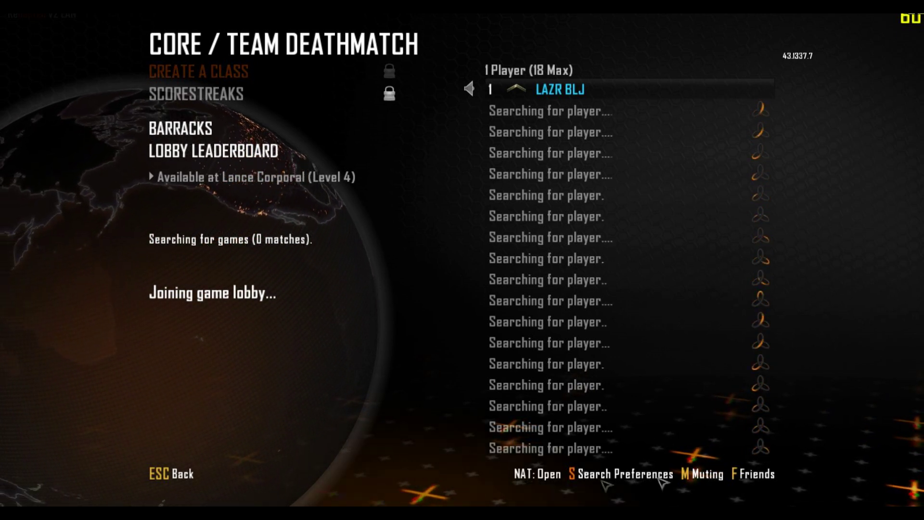
{"action": "left_click", "coordinate": [179, 474]}
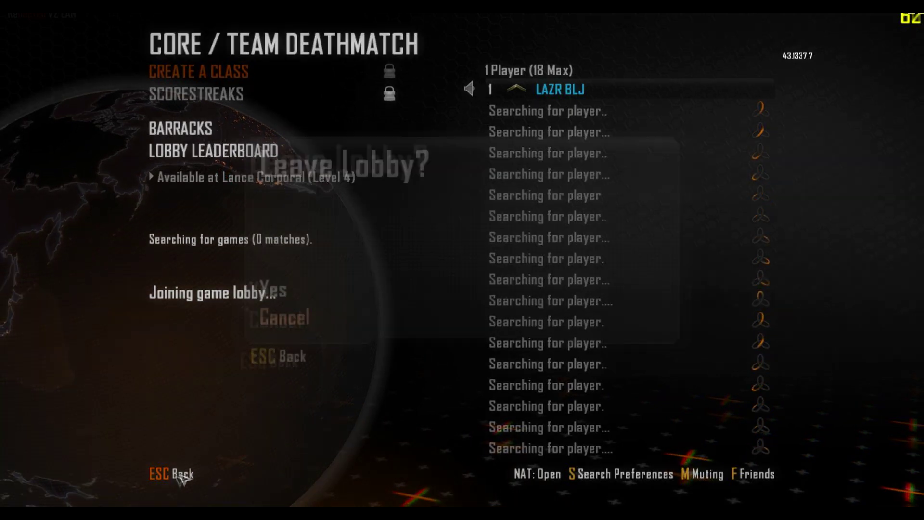
{"action": "left_click", "coordinate": [311, 284]}
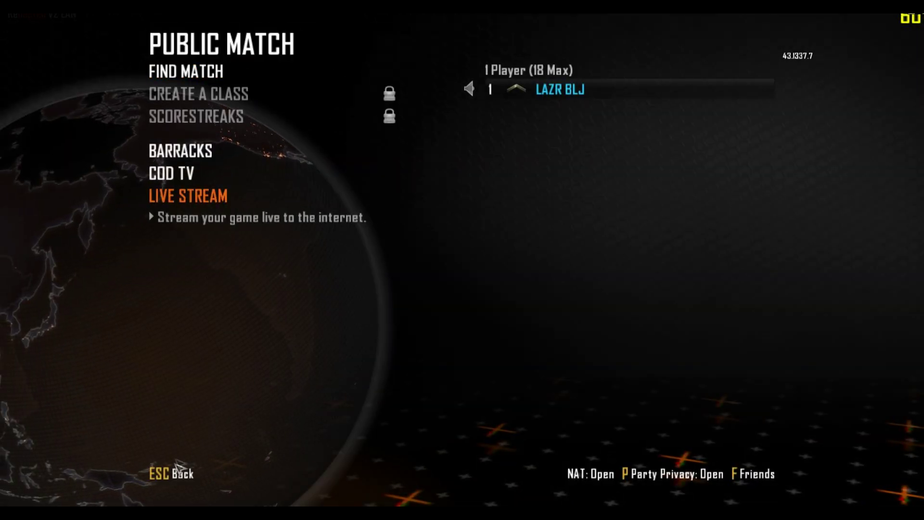
{"action": "key", "text": "Escape"}
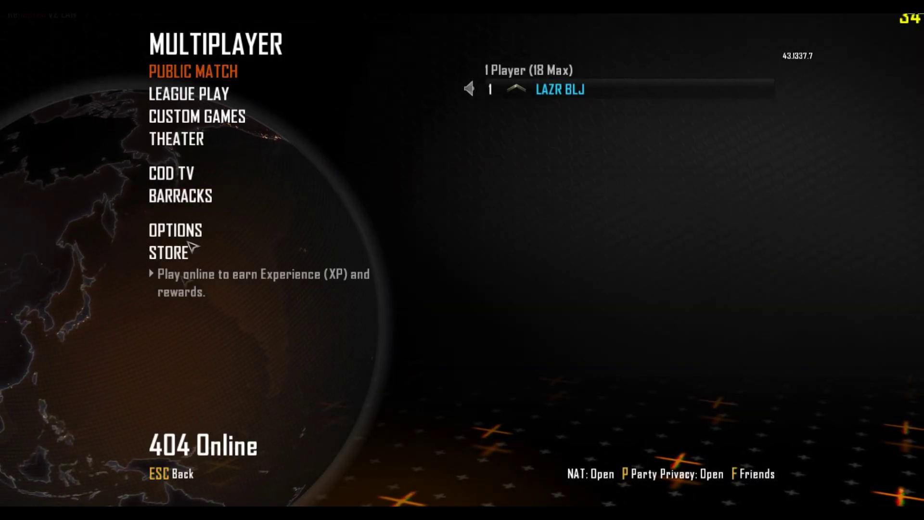
In Custom Games, set Enemy Bots to 11, then go to Create a Class
{"action": "left_click", "coordinate": [212, 116]}
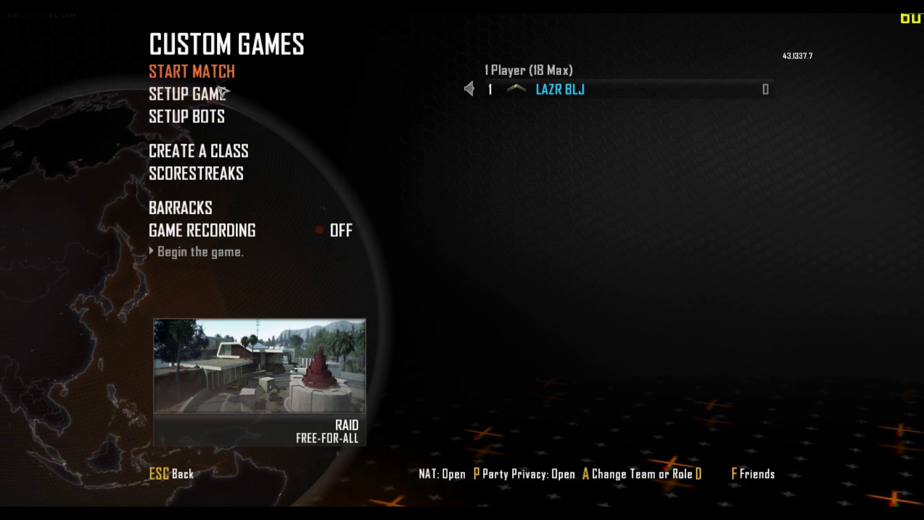
{"action": "left_click", "coordinate": [211, 116]}
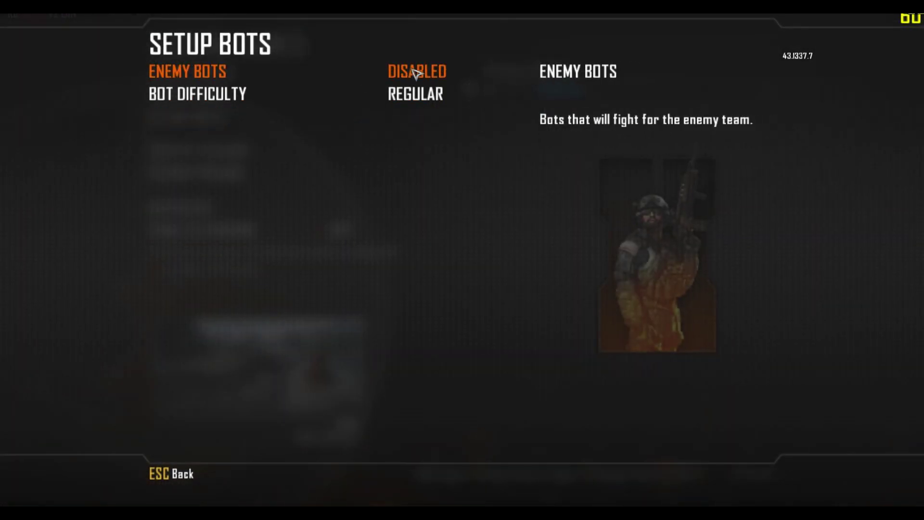
{"action": "left_click", "coordinate": [412, 72]}
{"action": "left_click", "coordinate": [169, 479]}
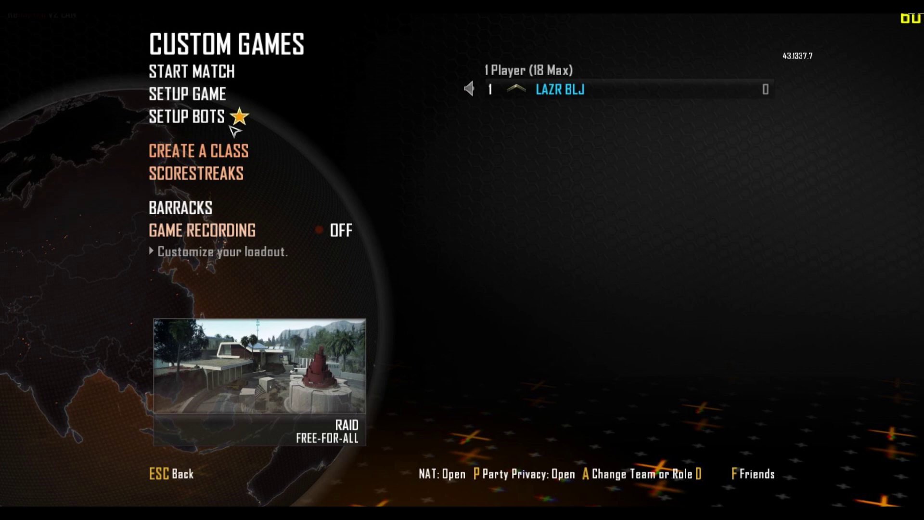
{"action": "left_click", "coordinate": [241, 150]}
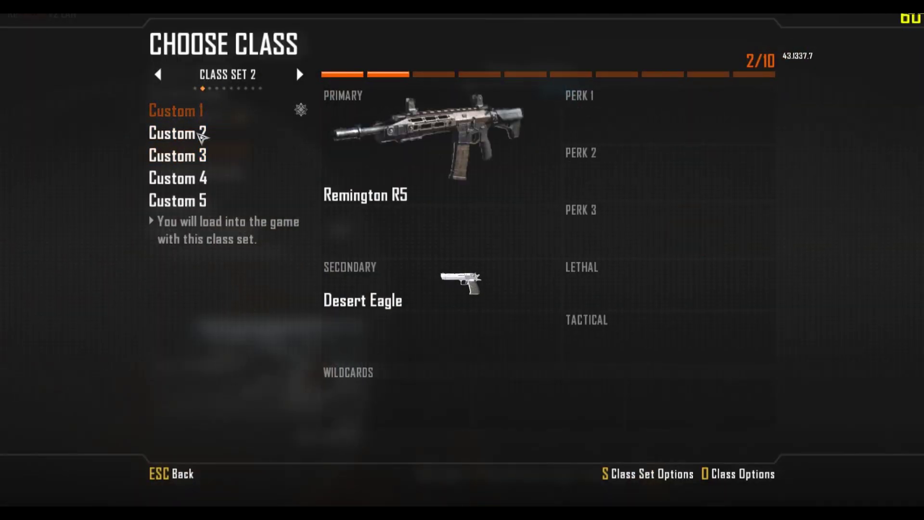
Equip Custom 5 with an M1A1 Carbine primary and a Desert Eagle secondary
{"action": "left_click", "coordinate": [193, 201]}
{"action": "left_click", "coordinate": [345, 178]}
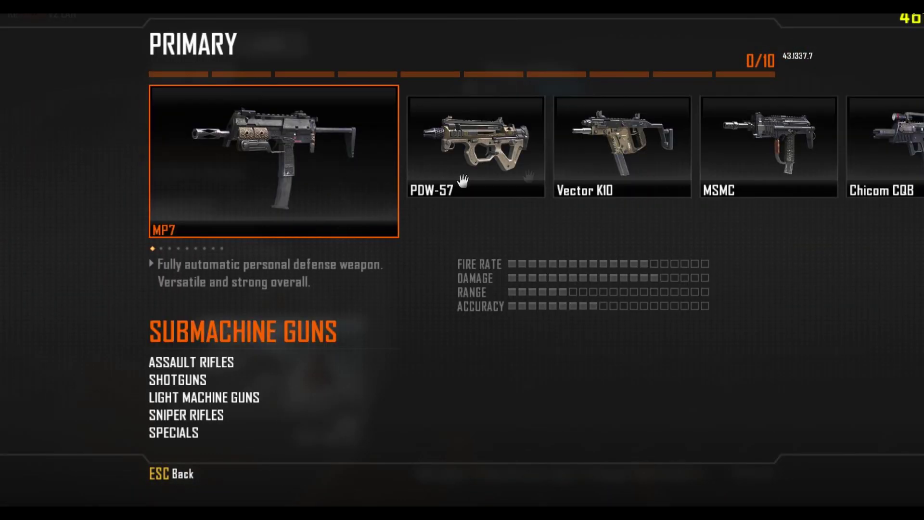
{"action": "scroll", "coordinate": [462, 181], "scroll_direction": "down", "scroll_amount": 6}
{"action": "scroll", "coordinate": [537, 169], "scroll_direction": "down", "scroll_amount": 1}
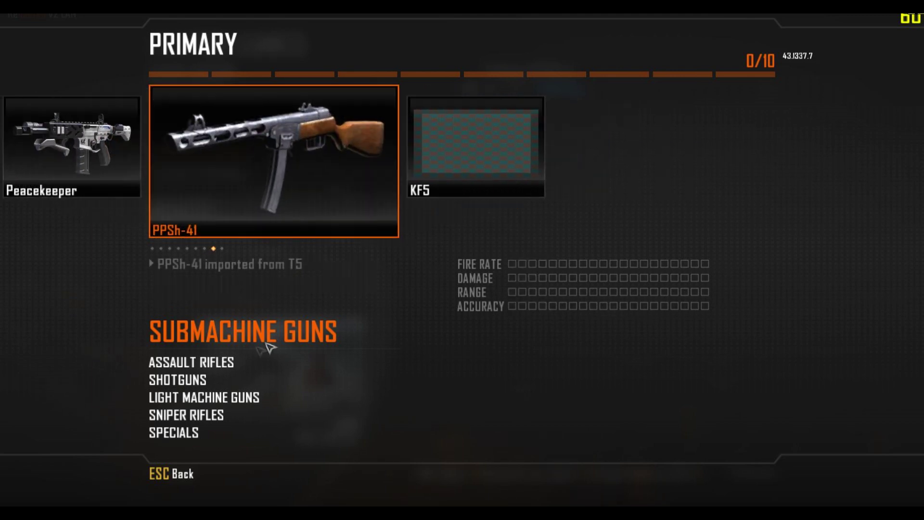
{"action": "left_click", "coordinate": [206, 366]}
{"action": "scroll", "coordinate": [478, 178], "scroll_direction": "down", "scroll_amount": 10}
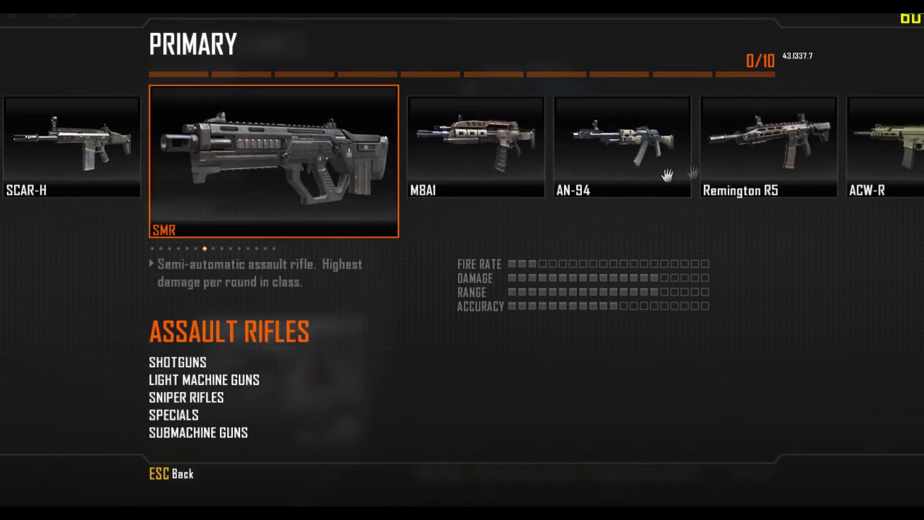
{"action": "scroll", "coordinate": [472, 168], "scroll_direction": "down", "scroll_amount": 3}
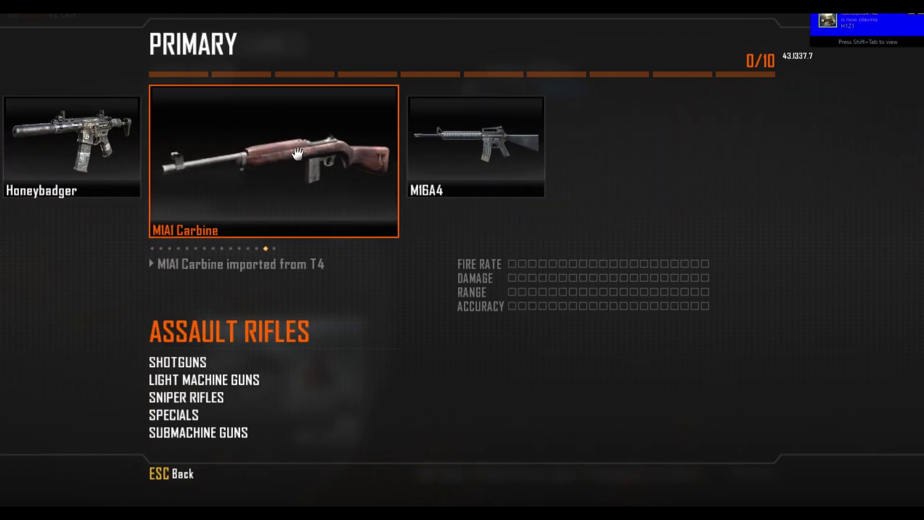
{"action": "left_click", "coordinate": [297, 153]}
{"action": "left_click", "coordinate": [383, 286]}
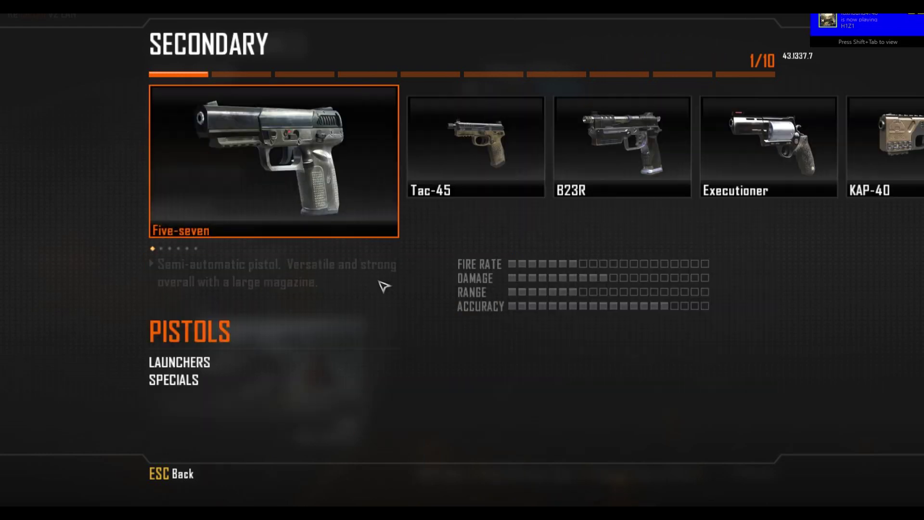
{"action": "scroll", "coordinate": [470, 161], "scroll_direction": "down", "scroll_amount": 5}
{"action": "left_click", "coordinate": [322, 162]}
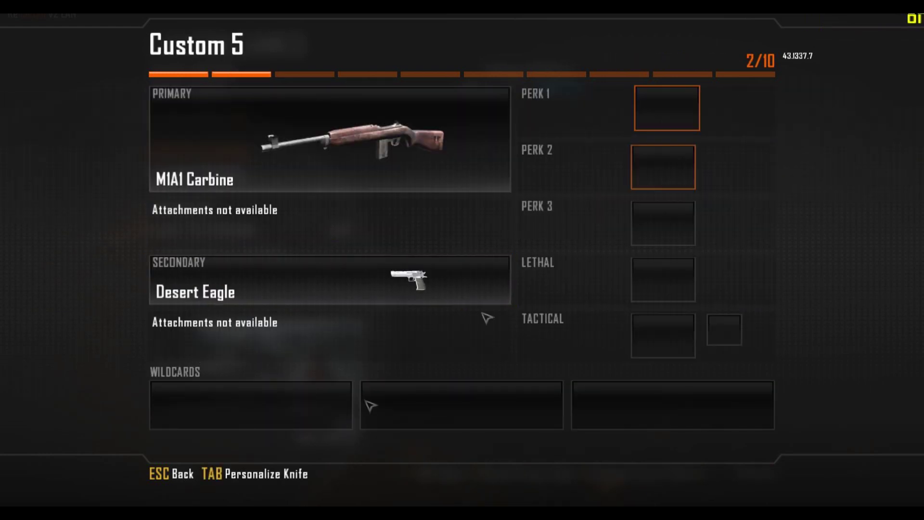
Back out of the class list and start the Raid match with the custom class
{"action": "left_click", "coordinate": [169, 475]}
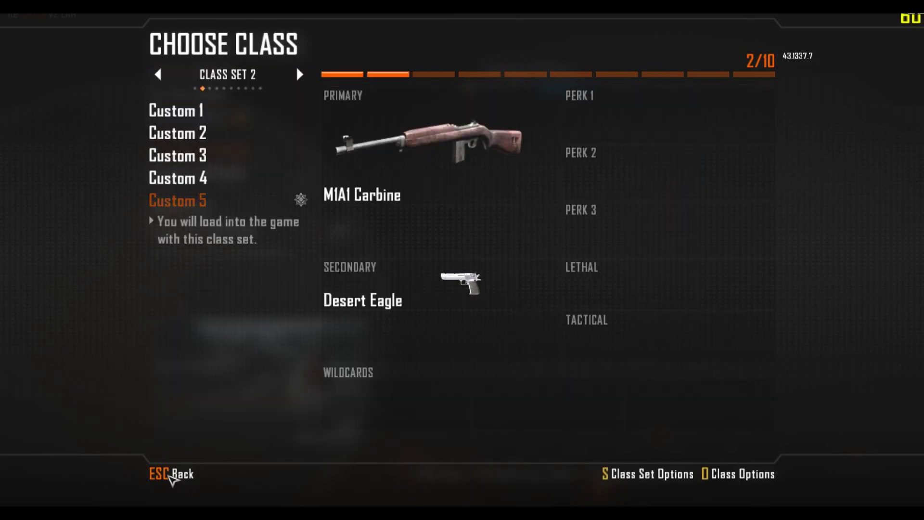
{"action": "left_click", "coordinate": [157, 75]}
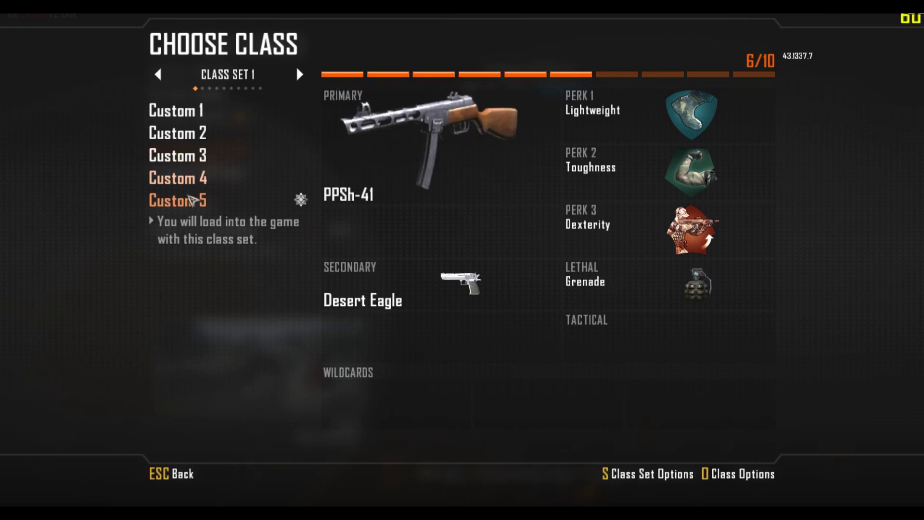
{"action": "left_click", "coordinate": [300, 74]}
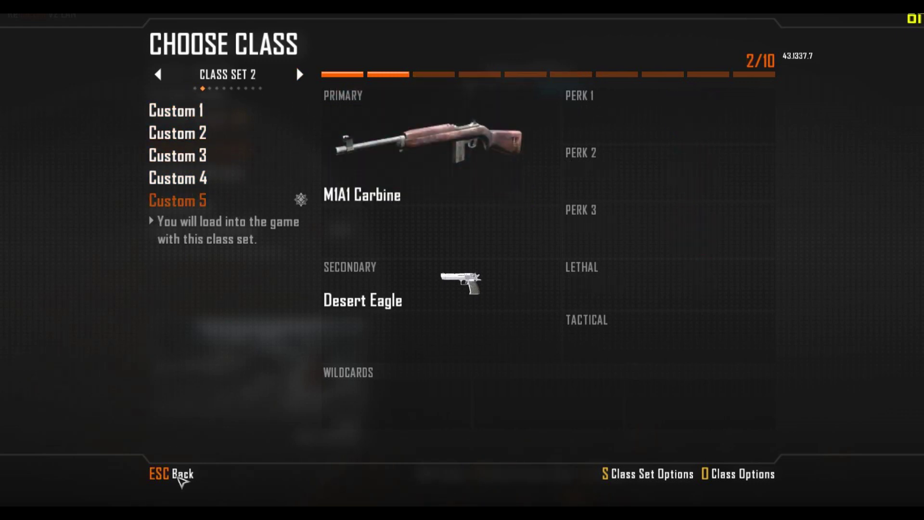
{"action": "left_click", "coordinate": [178, 473]}
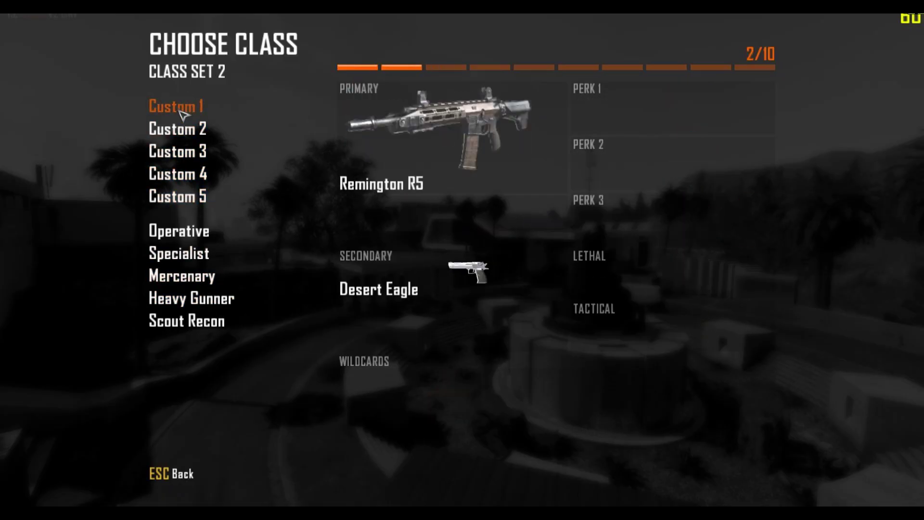
{"action": "left_click", "coordinate": [176, 204]}
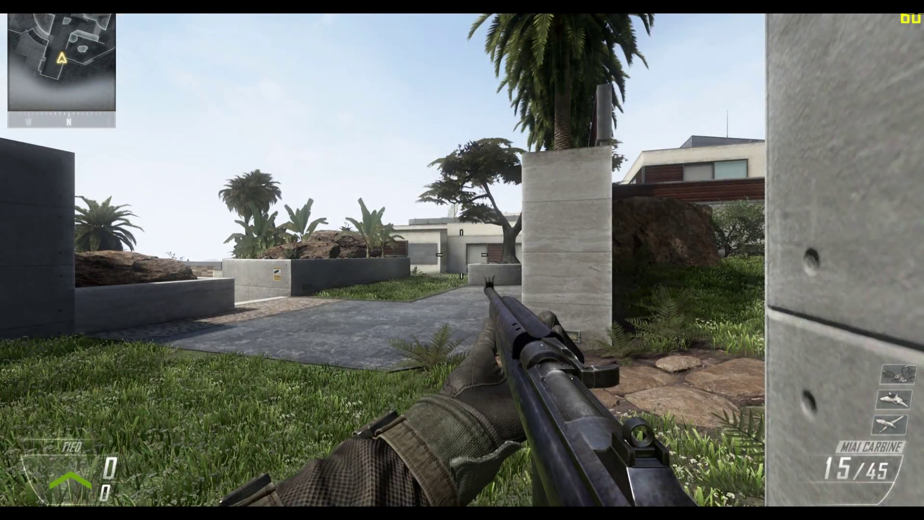
Advance through the map and snipe the enemy in the doorway for a 5–3 lead
{"action": "key", "text": "w"}
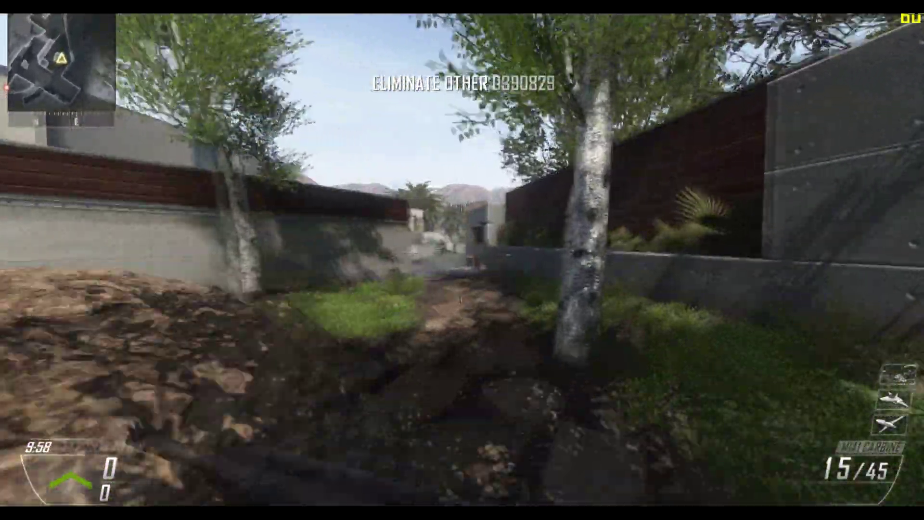
{"action": "key", "text": "w"}
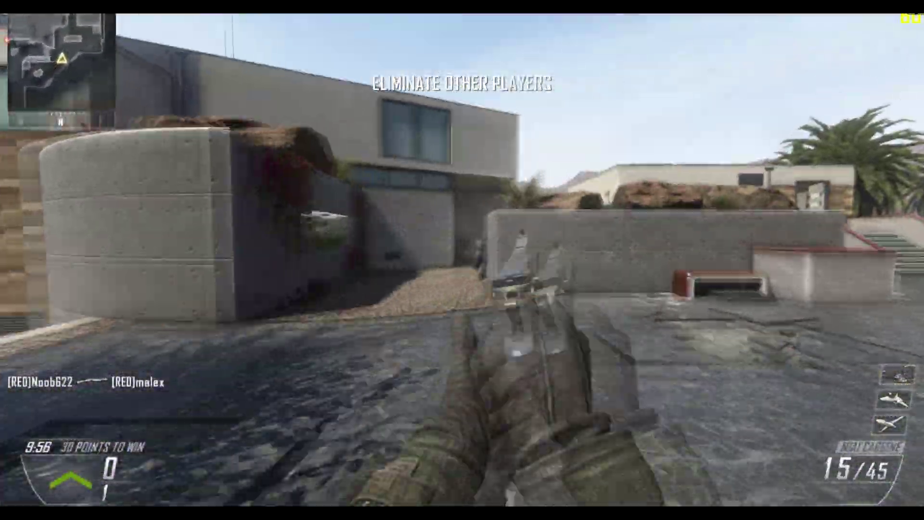
{"action": "key", "text": "w"}
{"action": "right_click", "coordinate": [462, 260]}
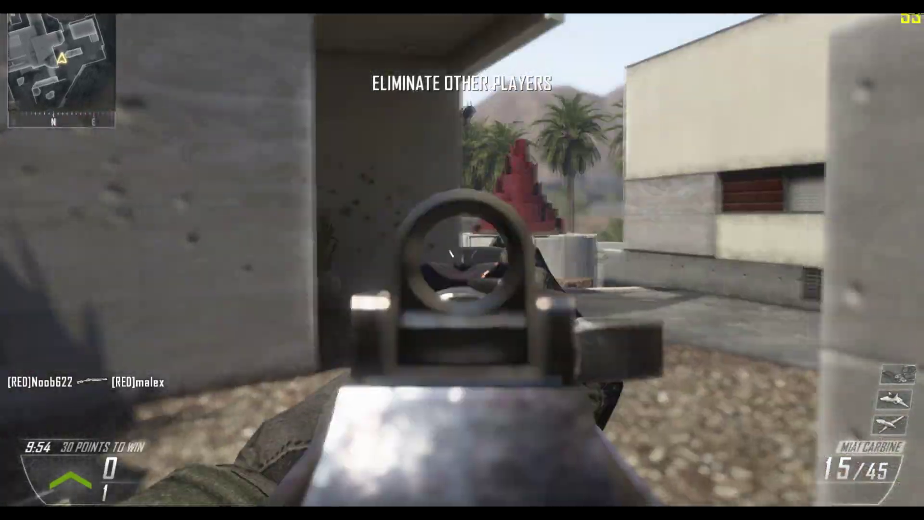
{"action": "key", "text": "w"}
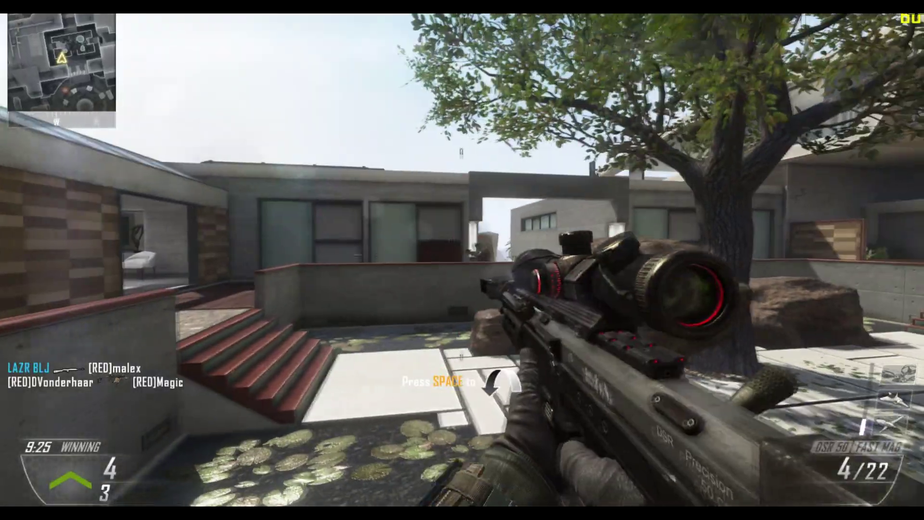
{"action": "right_click", "coordinate": [462, 259]}
{"action": "left_click", "coordinate": [462, 260]}
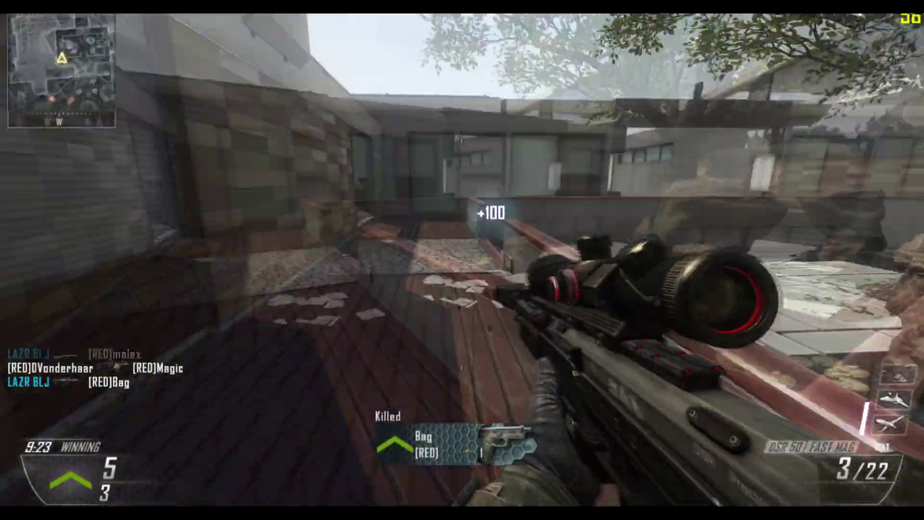
{"action": "key", "text": "w"}
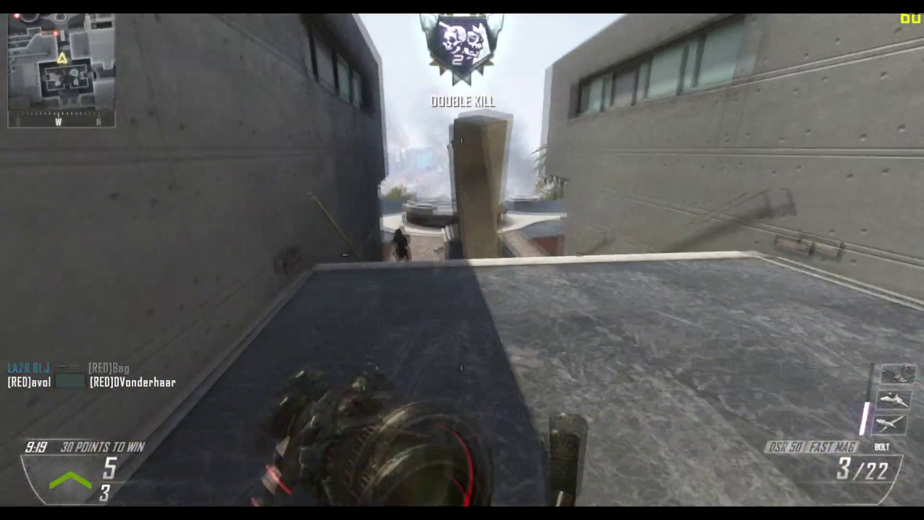
Scope in and shoot down the enemies ahead
{"action": "right_click", "coordinate": [462, 260]}
{"action": "left_click", "coordinate": [463, 260]}
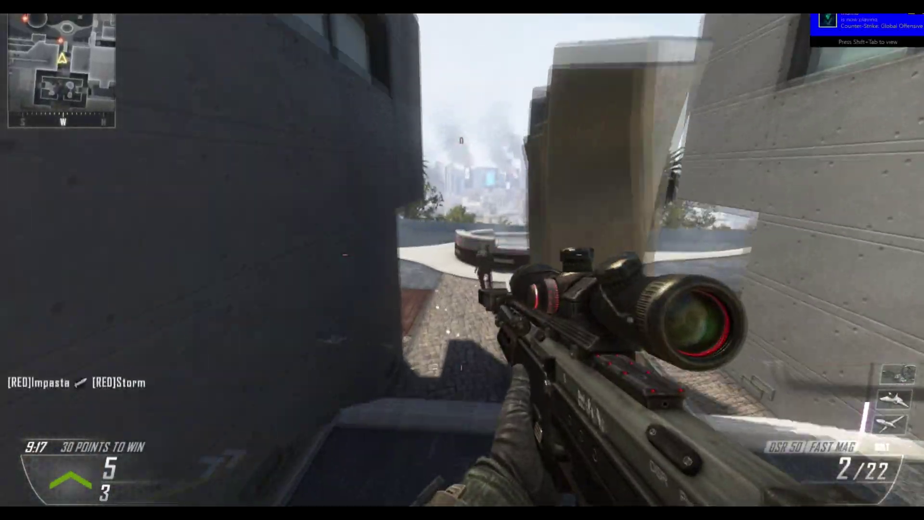
{"action": "right_click", "coordinate": [462, 260]}
{"action": "left_click", "coordinate": [462, 260]}
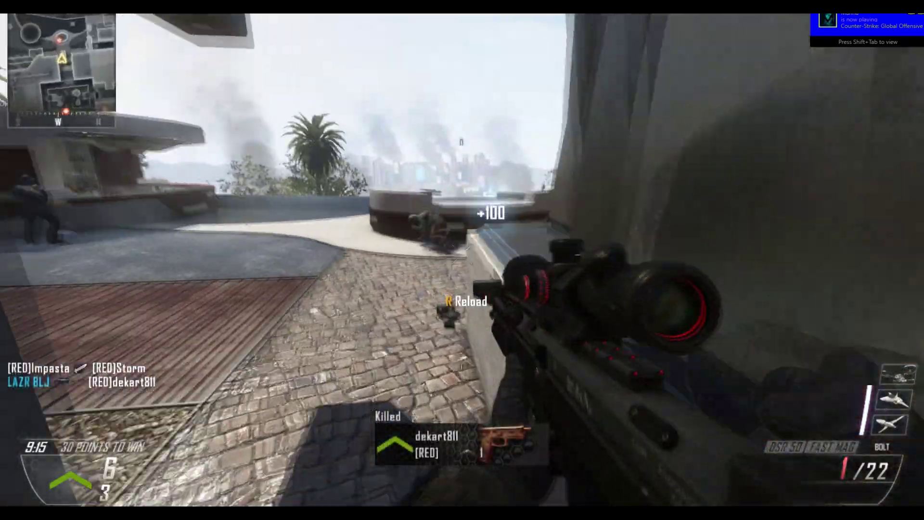
Swap the DSR 50 for an SVU-AS, then for an XPR-50, and reload
{"action": "key", "text": "w"}
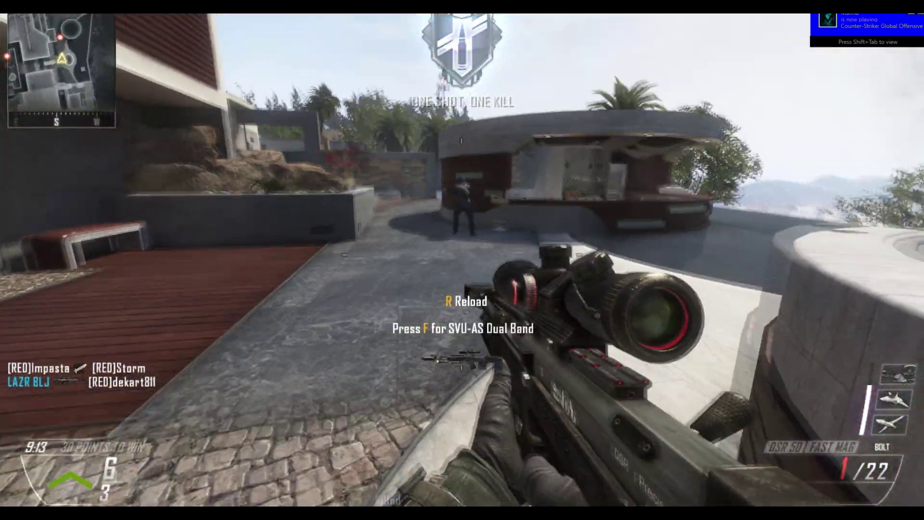
{"action": "key", "text": "f"}
{"action": "right_click", "coordinate": [462, 260]}
{"action": "key", "text": "w"}
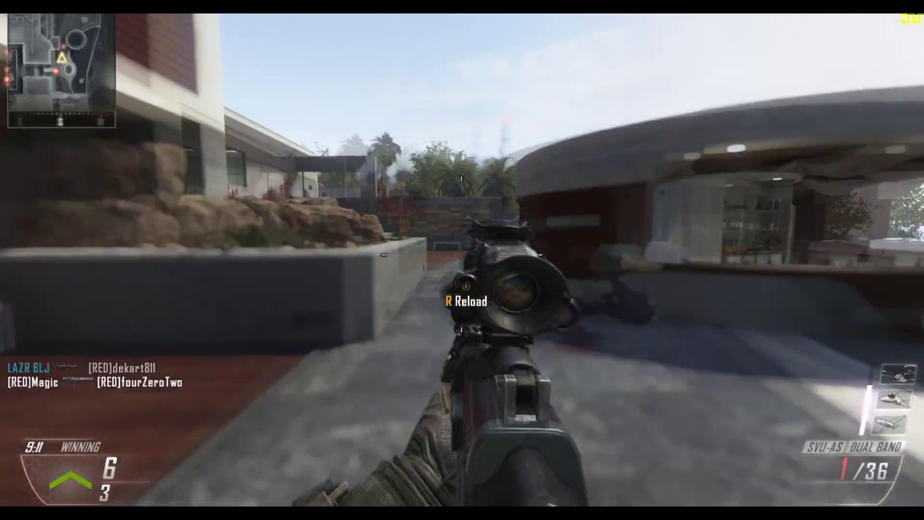
{"action": "key", "text": "f"}
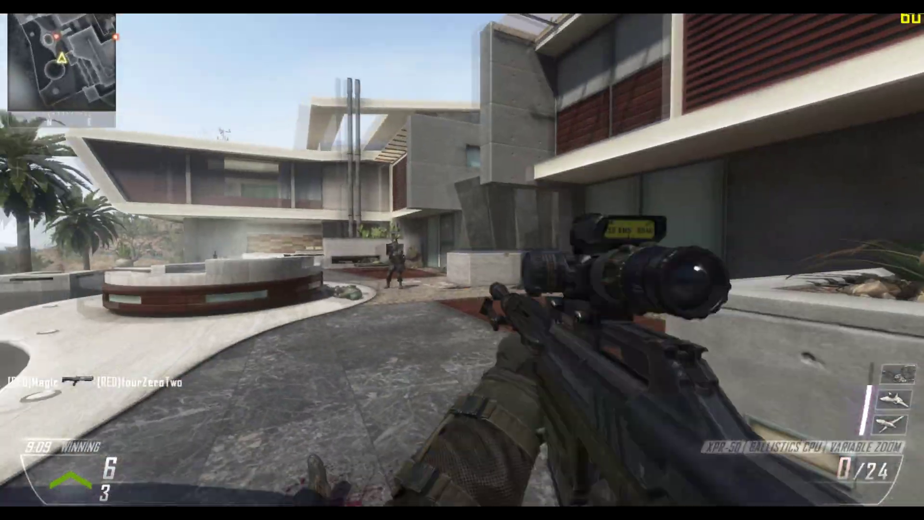
{"action": "key", "text": "w"}
{"action": "key", "text": "r"}
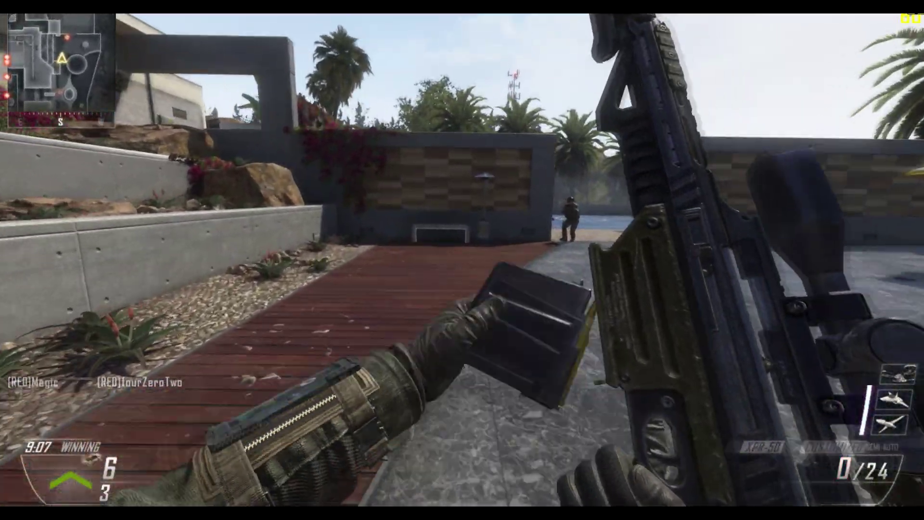
{"action": "key", "text": "w"}
{"action": "key", "text": "w"}
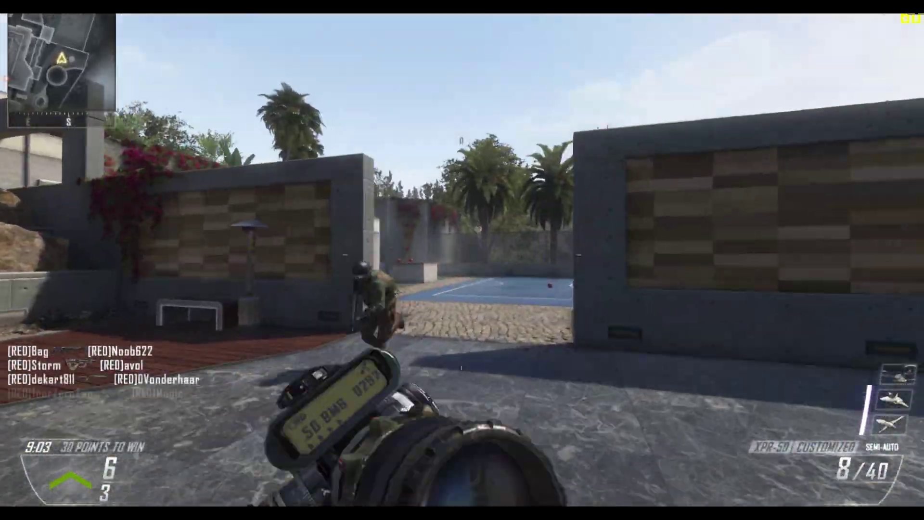
Snipe the enemy by the round building to reach 6–3
{"action": "right_click", "coordinate": [462, 260]}
{"action": "left_click", "coordinate": [462, 260]}
{"action": "left_click", "coordinate": [462, 260]}
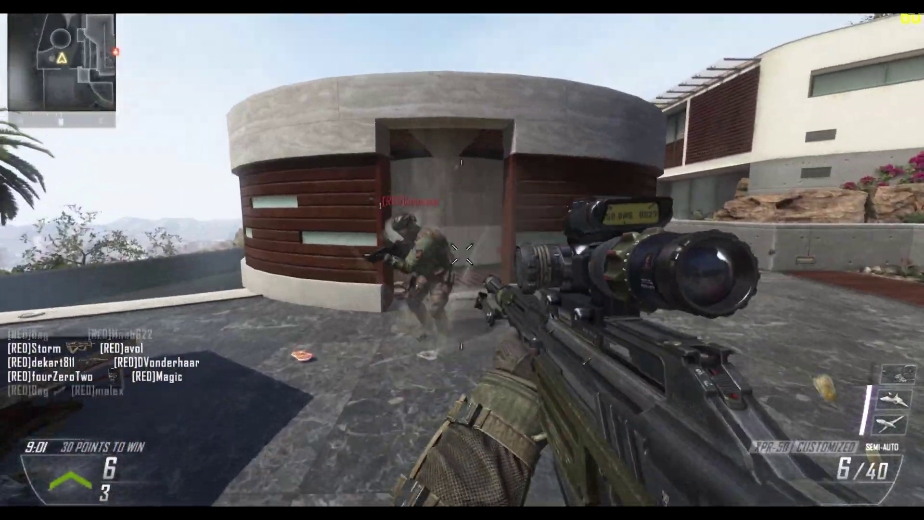